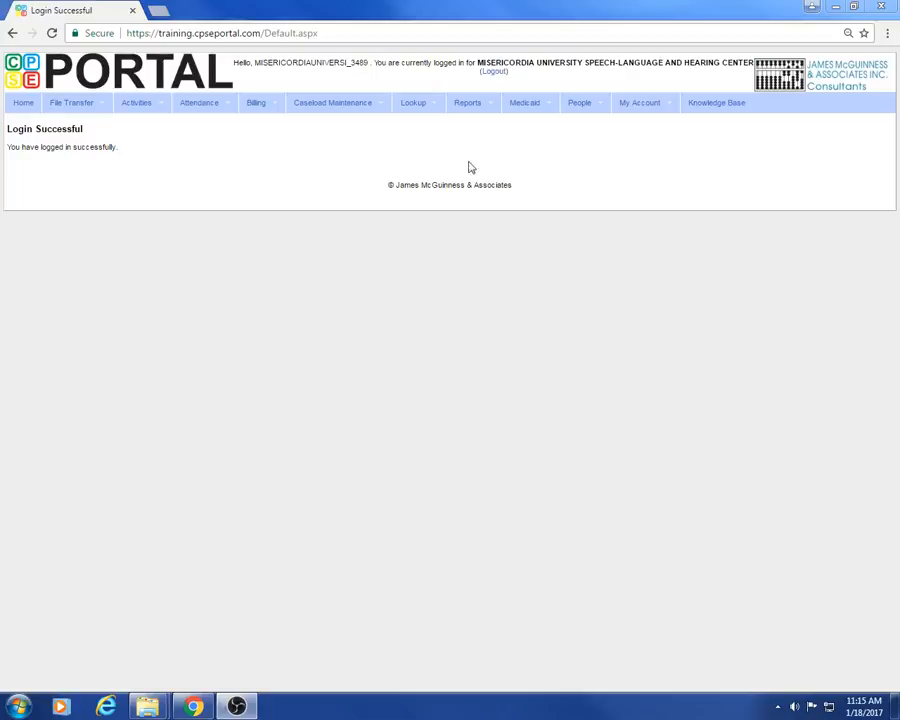
Step: Go to Voucher Management from the Billing menu
mouse_move(259, 114)
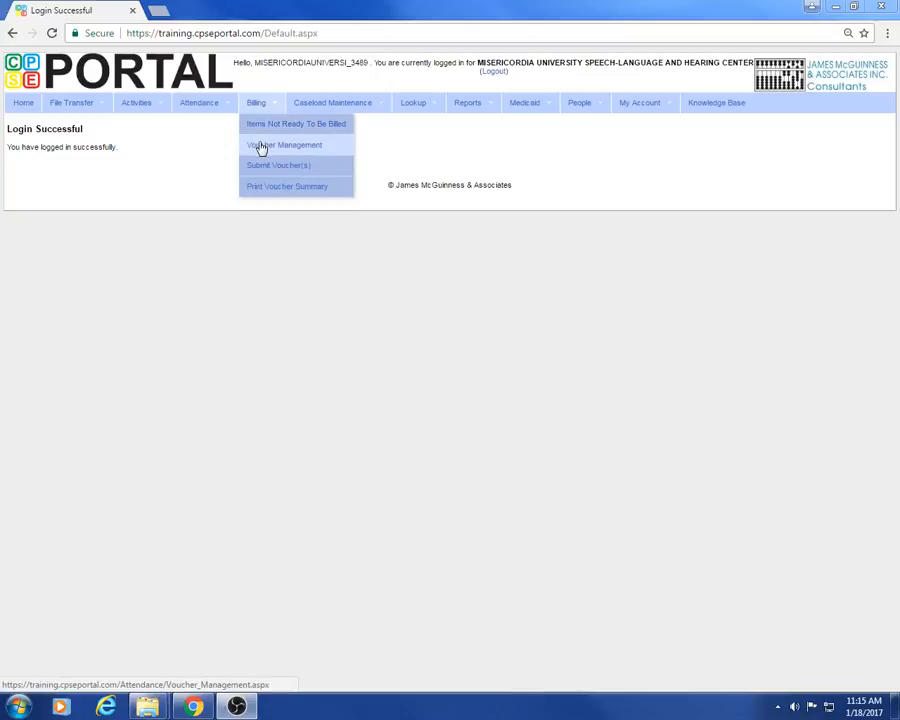
click(258, 146)
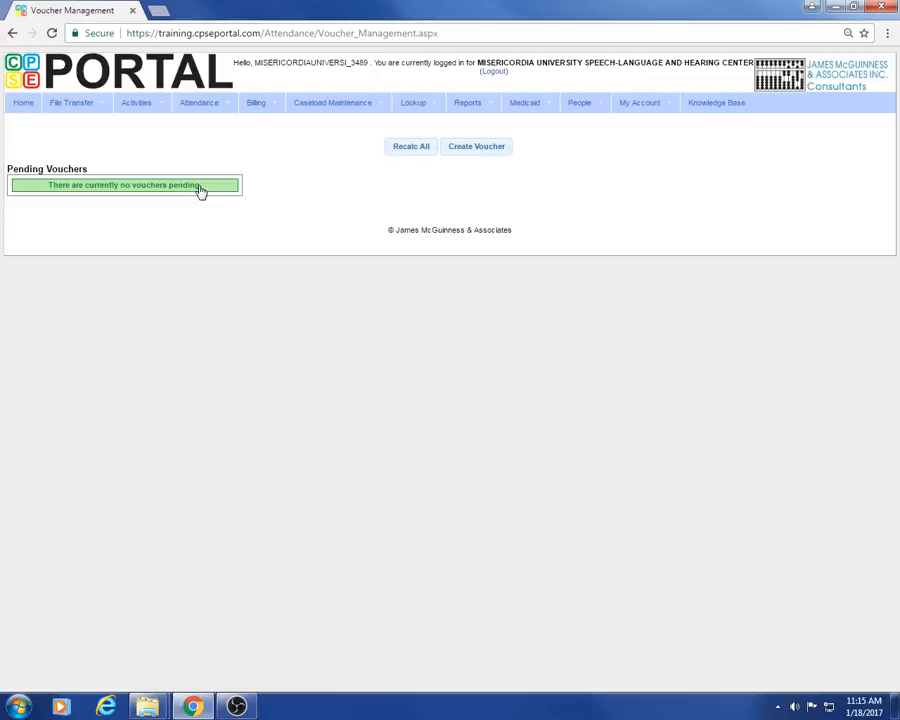
Step: Create a new voucher for NASSAU county, CB service type, 2016 - 2017 Winter session
click(483, 148)
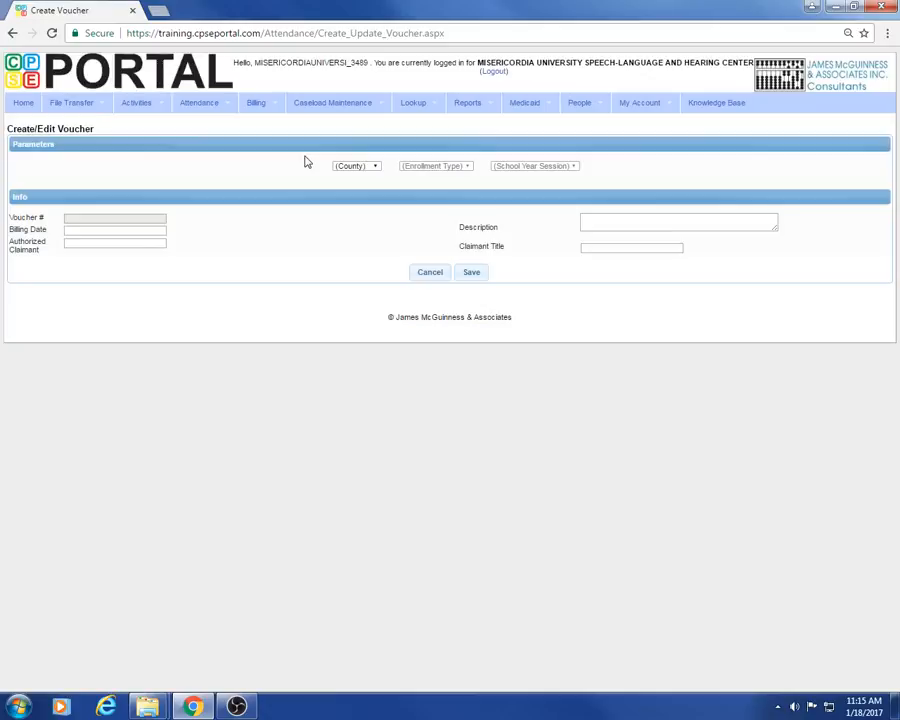
click(375, 170)
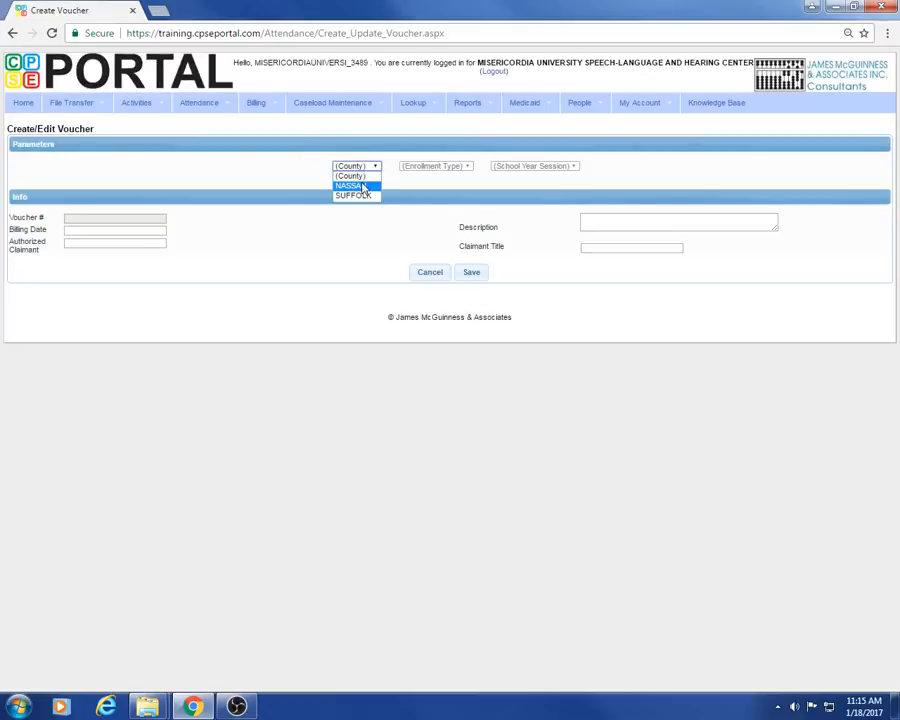
click(363, 187)
click(465, 170)
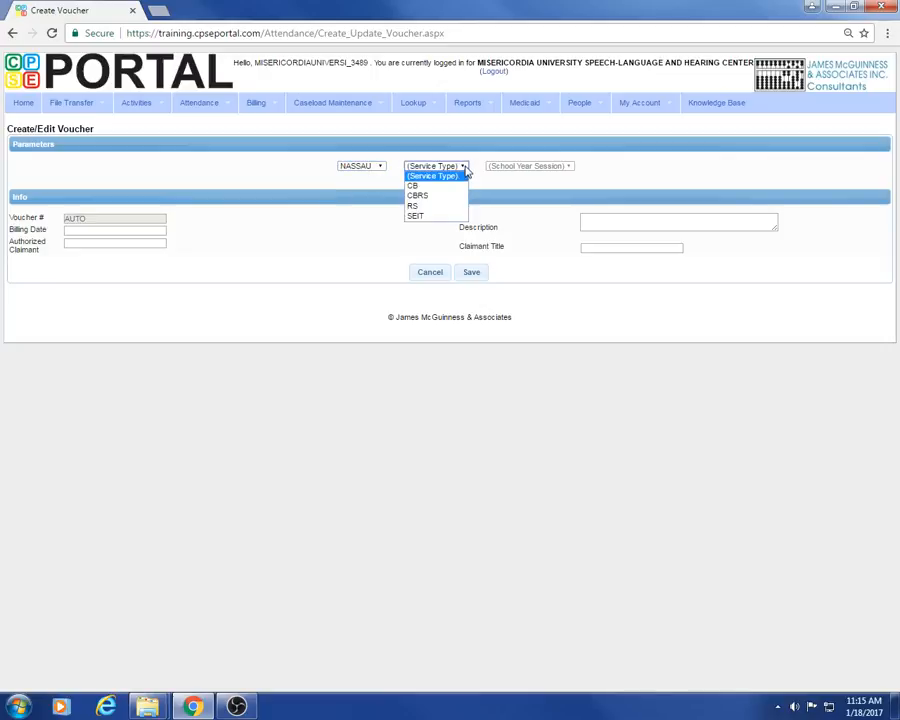
click(414, 186)
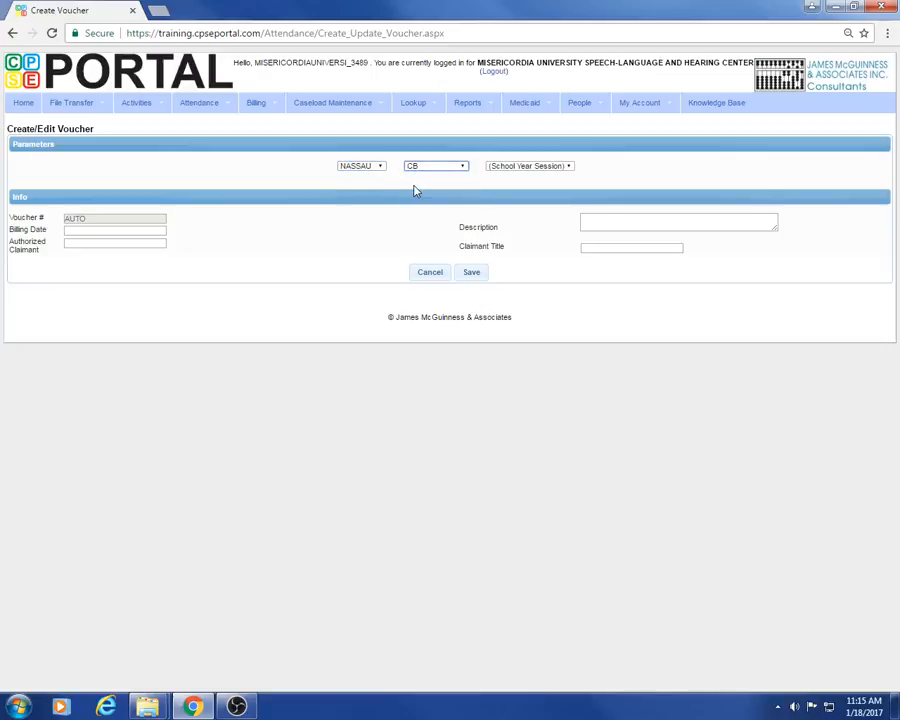
click(547, 170)
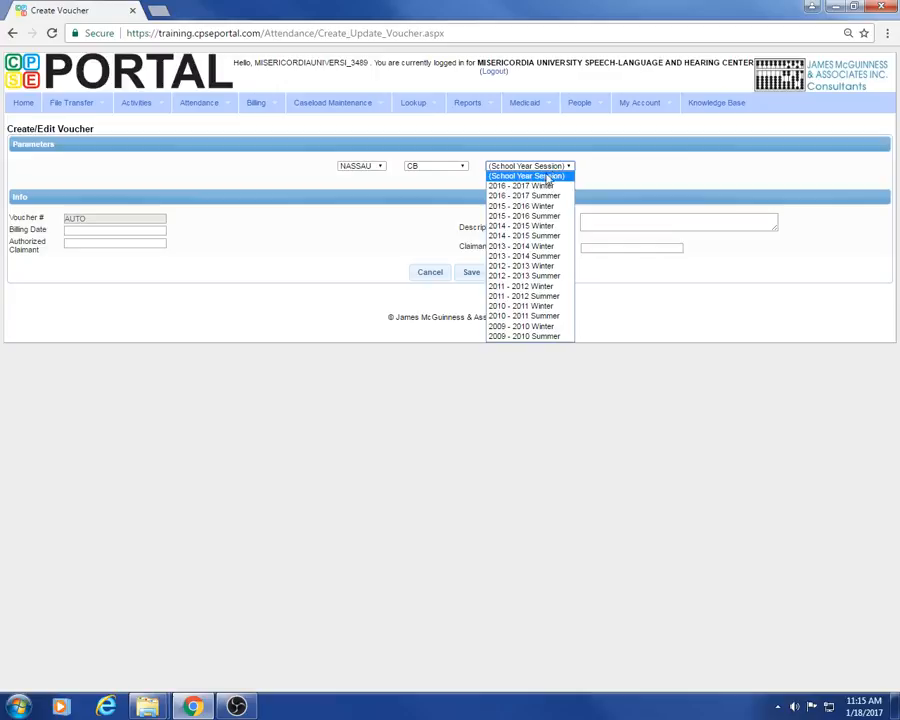
click(542, 186)
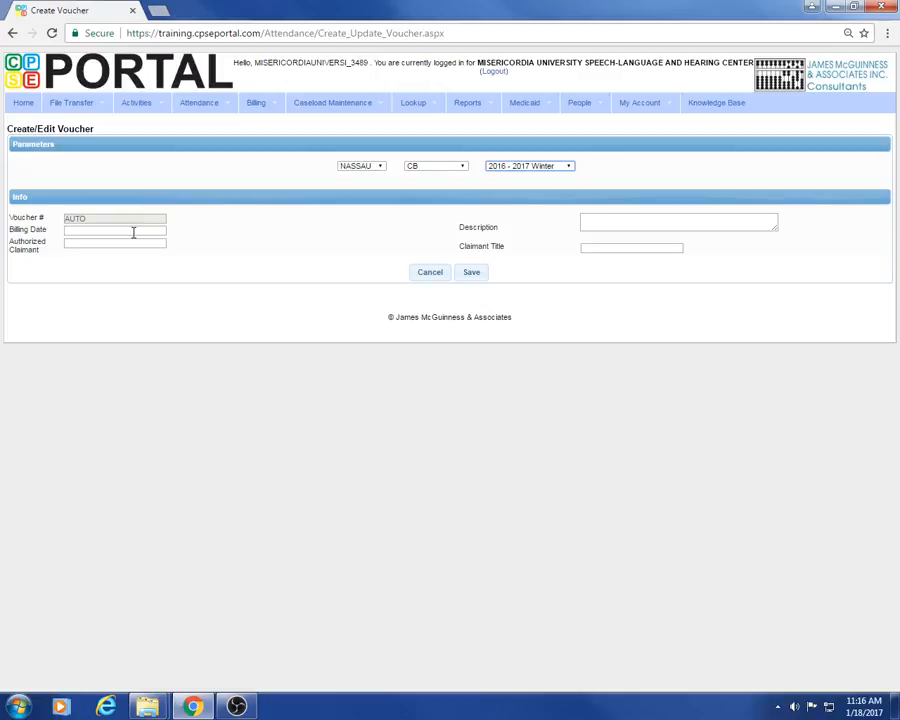
click(133, 231)
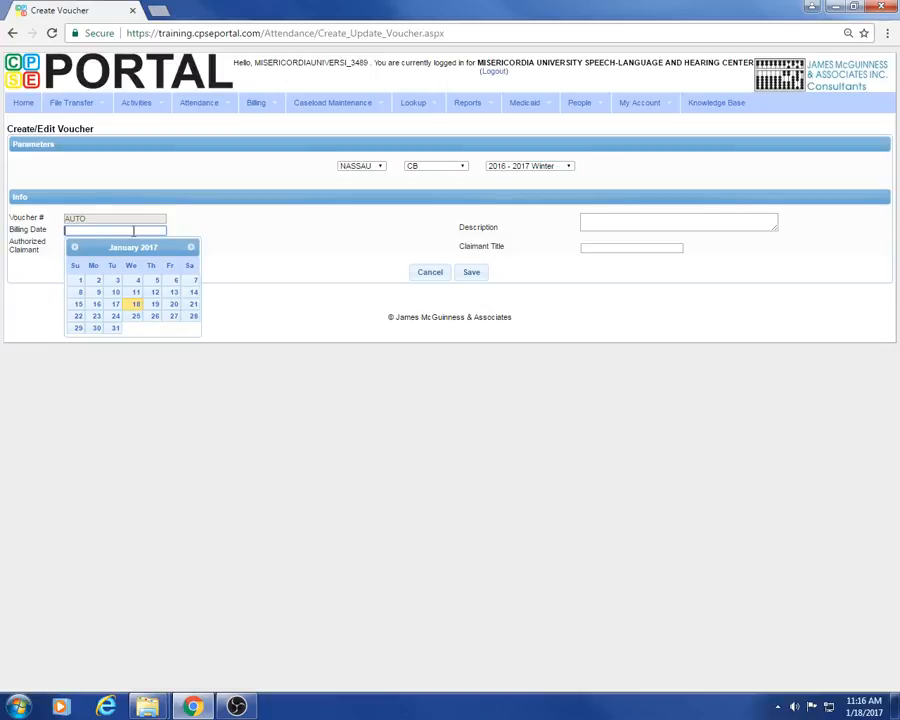
Step: Set billing date 01/18/2017, enter the claimant's name, and title Director
click(136, 305)
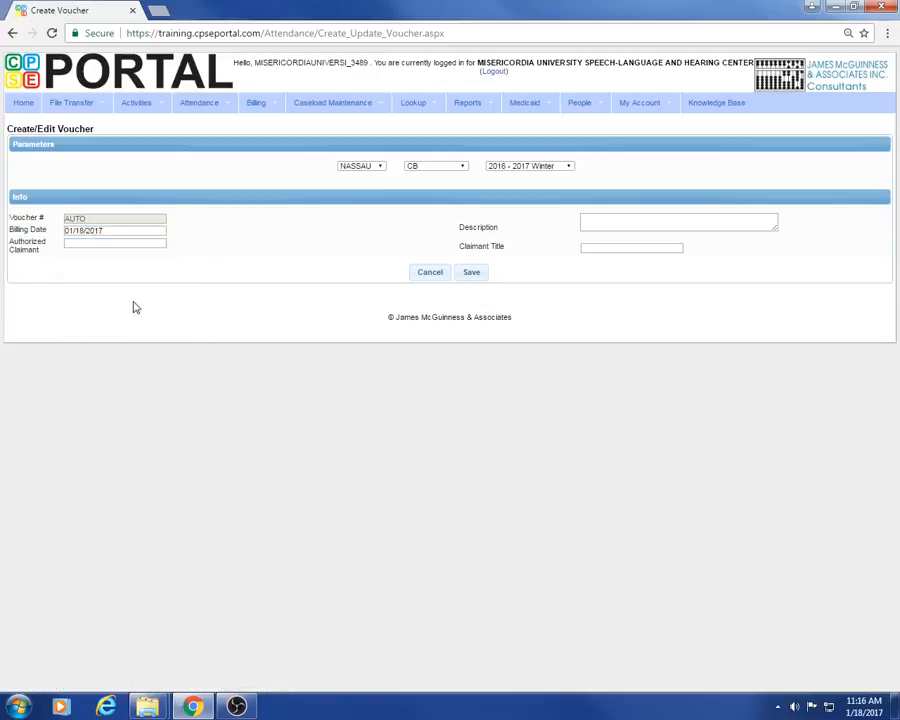
click(135, 243)
text(Jane Doe)
click(604, 248)
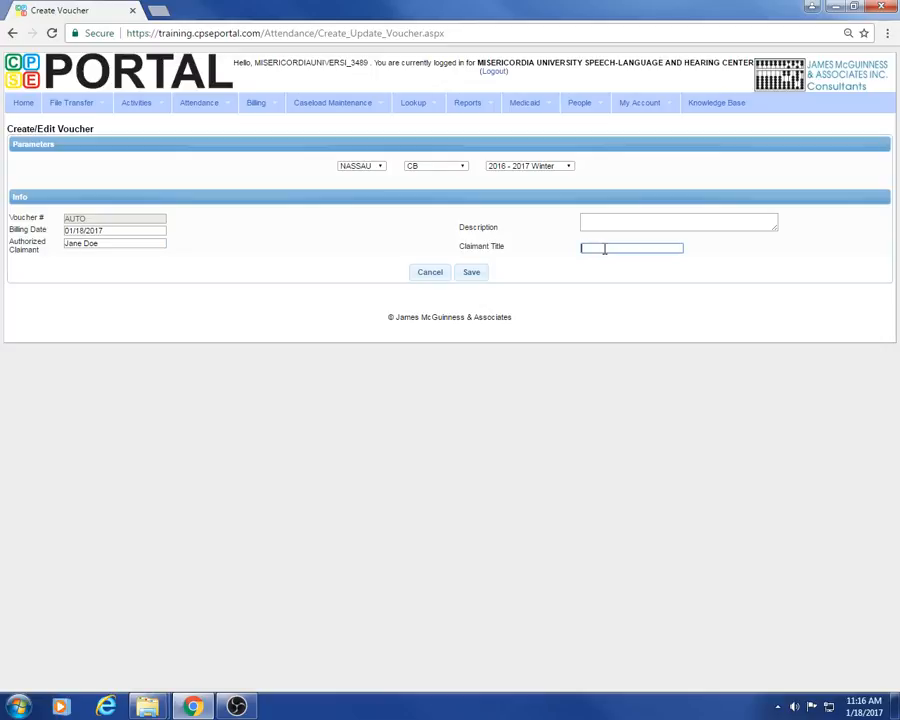
text(Director)
Step: Enter description 'January 2017 Center Based' and save the voucher
click(596, 221)
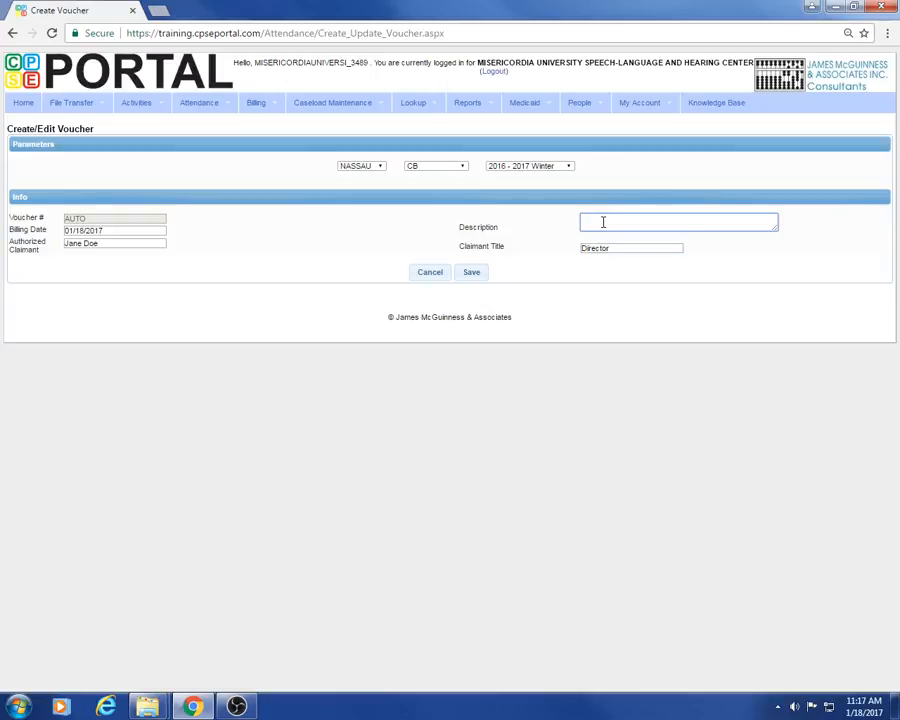
text(January 2017 Cenger)
key(BackSpace)
key(BackSpace)
key(BackSpace)
text(ter Based)
click(476, 274)
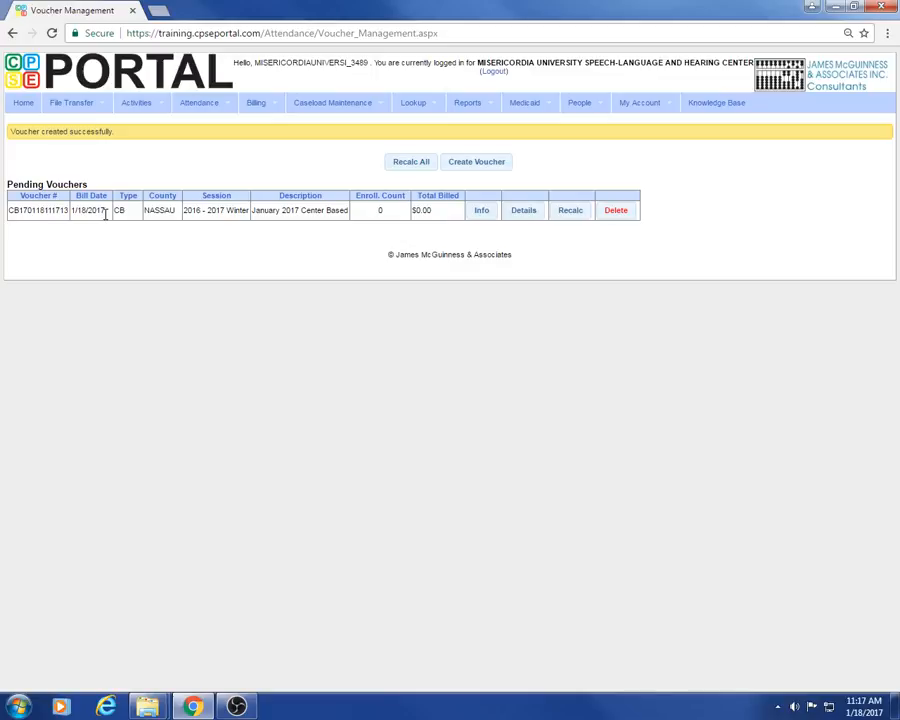
Step: Review the January 2017 Center Based voucher's info, then cancel back to the list
click(481, 212)
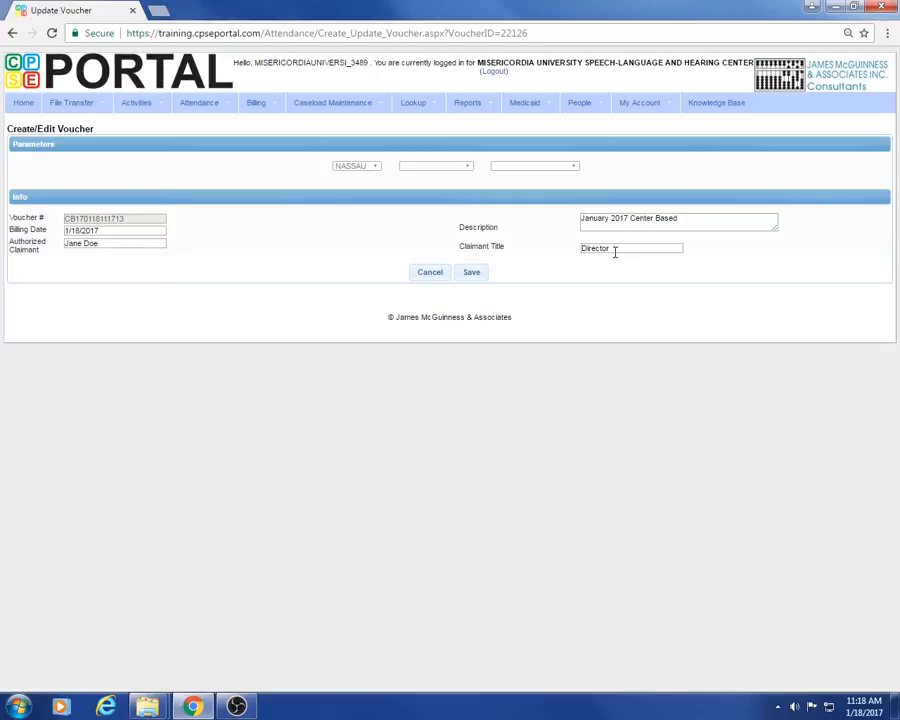
click(422, 278)
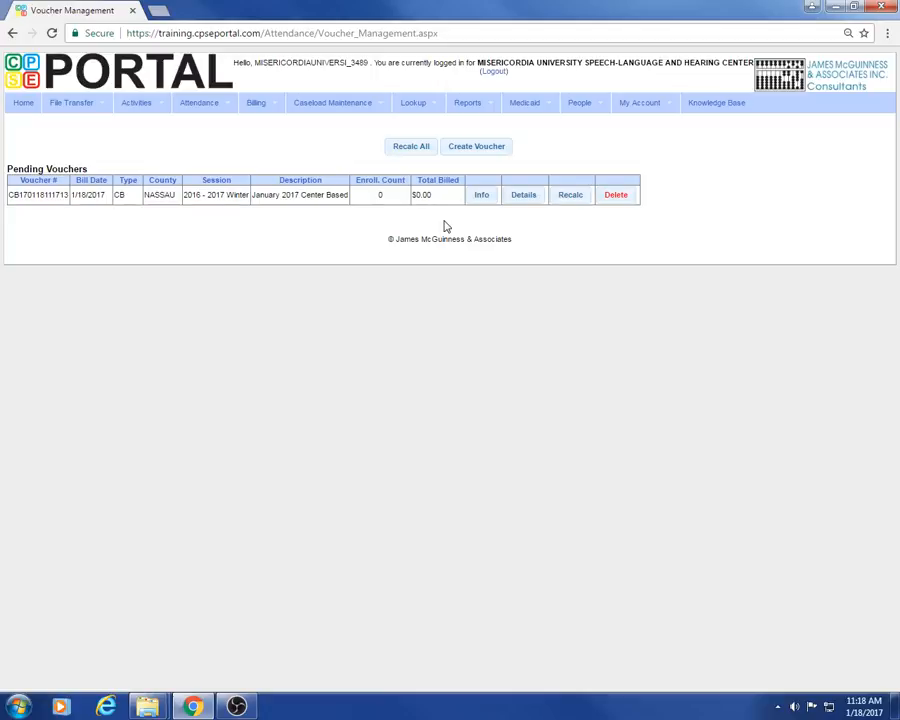
Step: Open the Details page of the pending NASSAU CB voucher
click(524, 197)
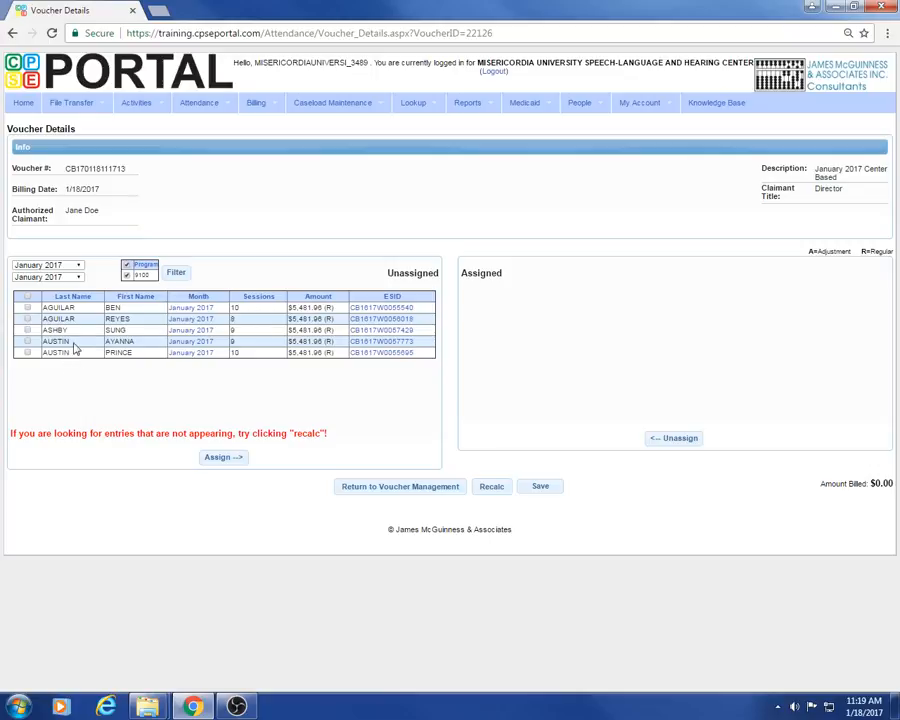
click(77, 268)
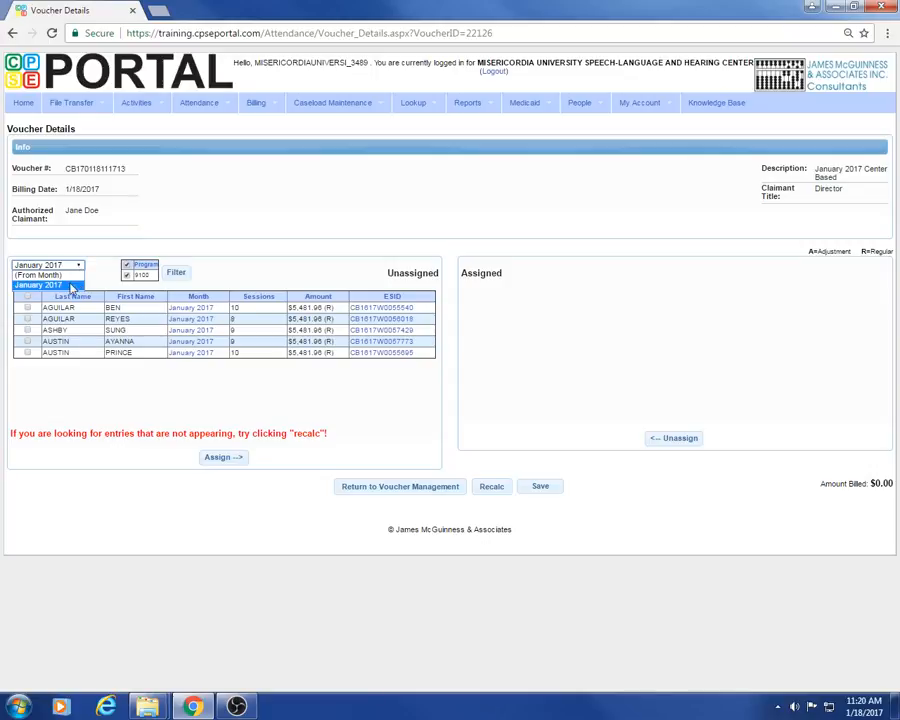
click(62, 286)
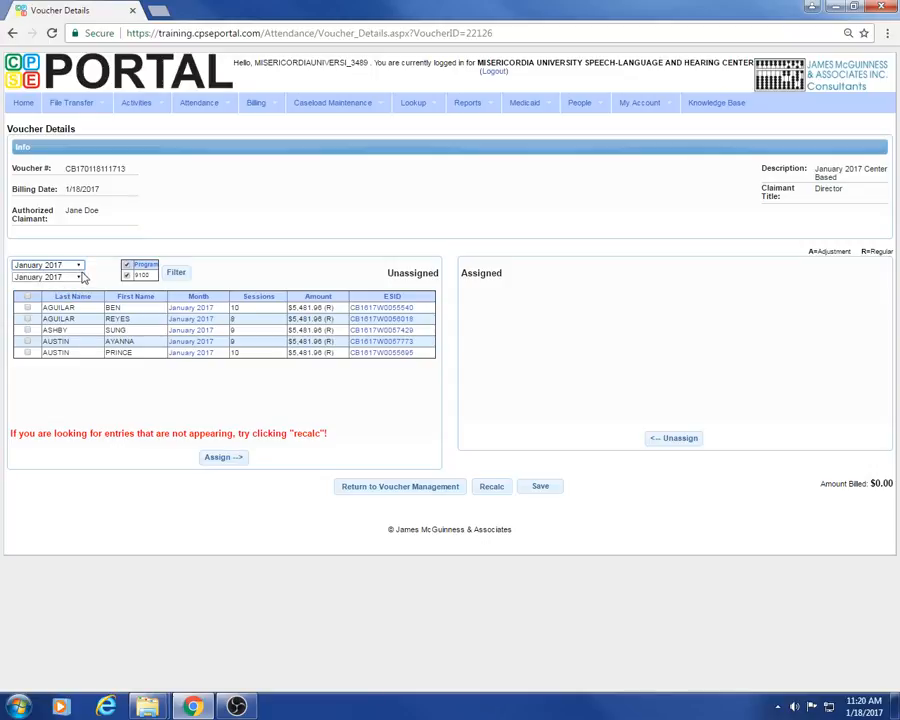
click(80, 278)
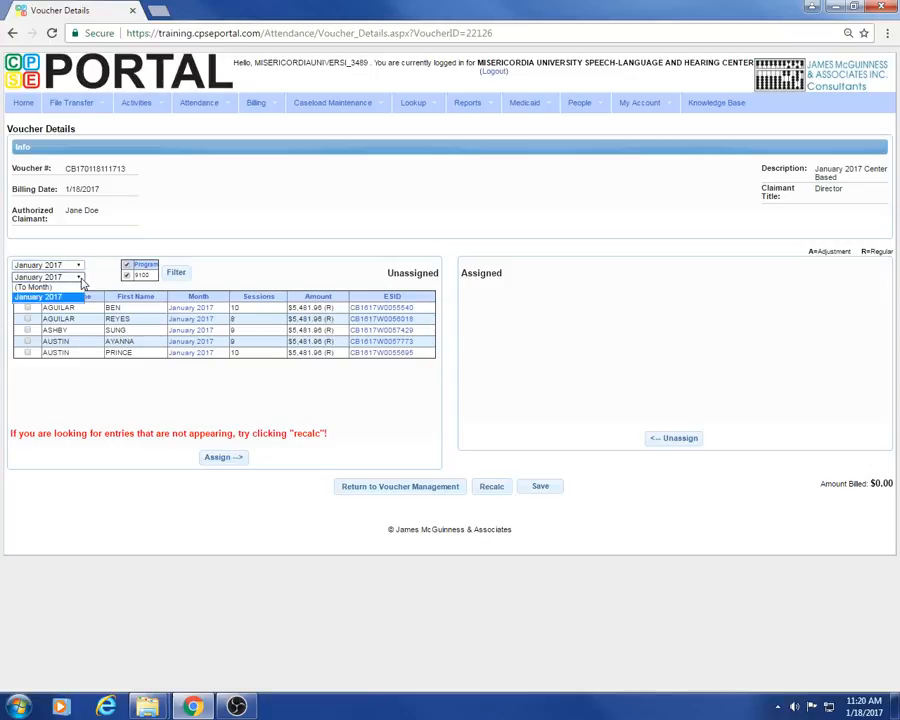
click(80, 278)
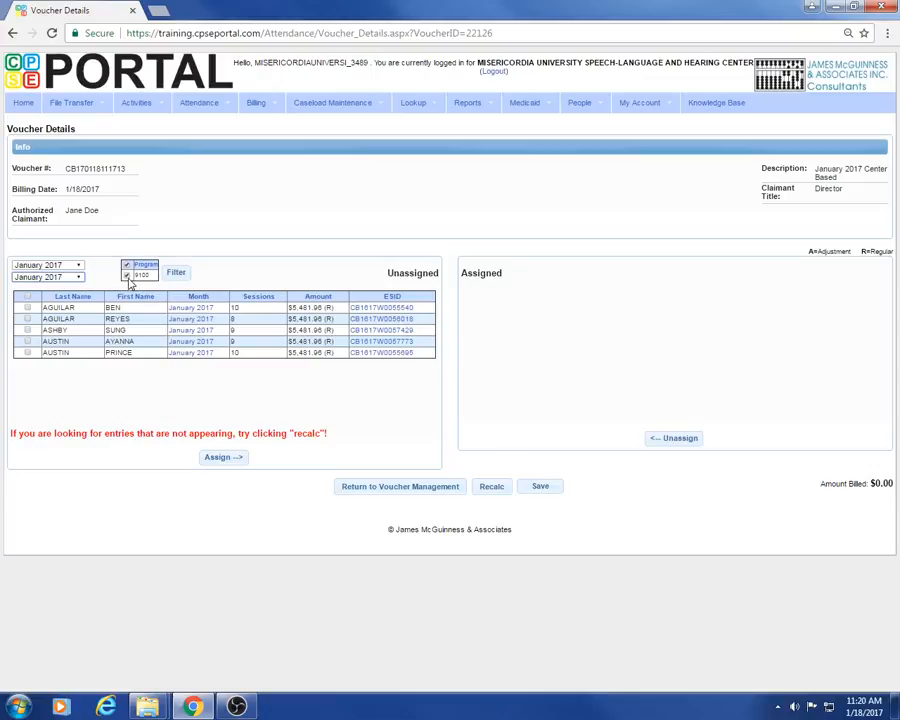
click(126, 276)
click(126, 276)
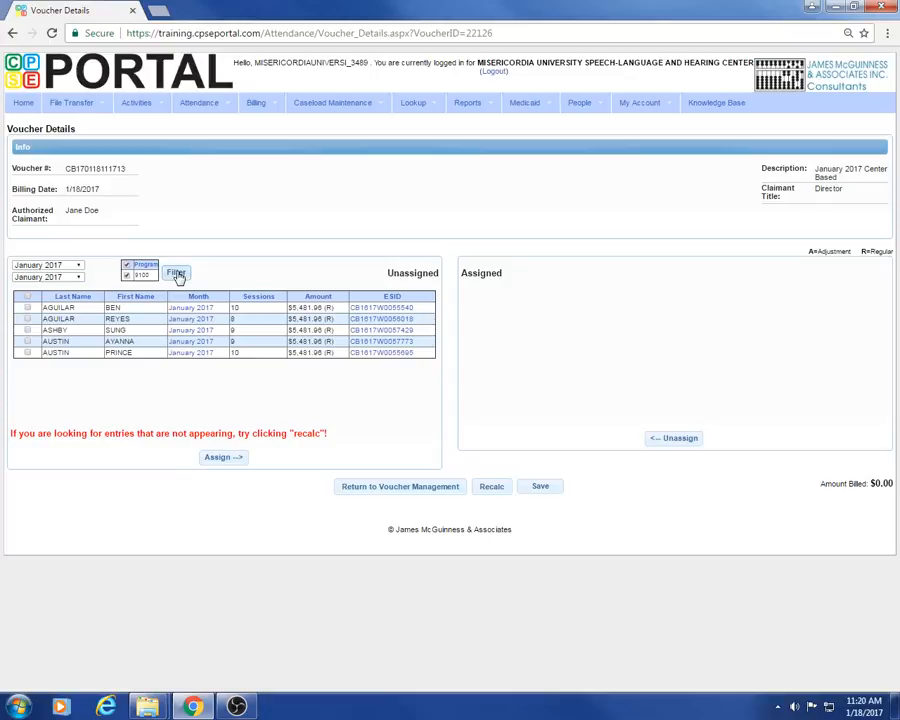
Step: Assign all five unassigned January 2017 entries, bringing the amount billed to $27,409.80
click(27, 308)
click(27, 319)
click(27, 319)
click(27, 308)
click(224, 458)
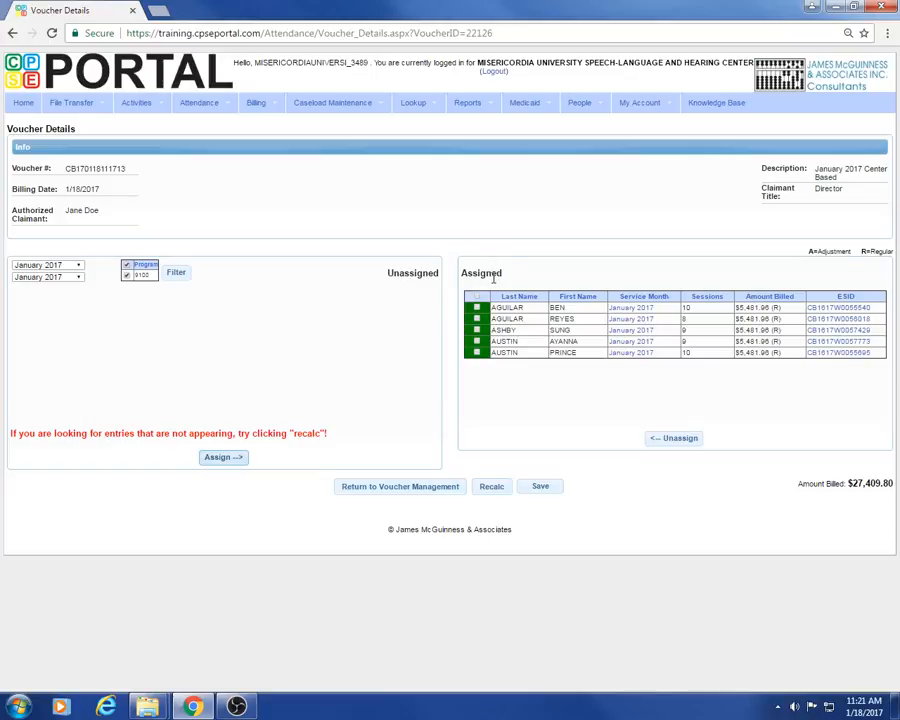
Step: Save, move the first entry back to unassigned, and save again at $21,927.84
click(541, 487)
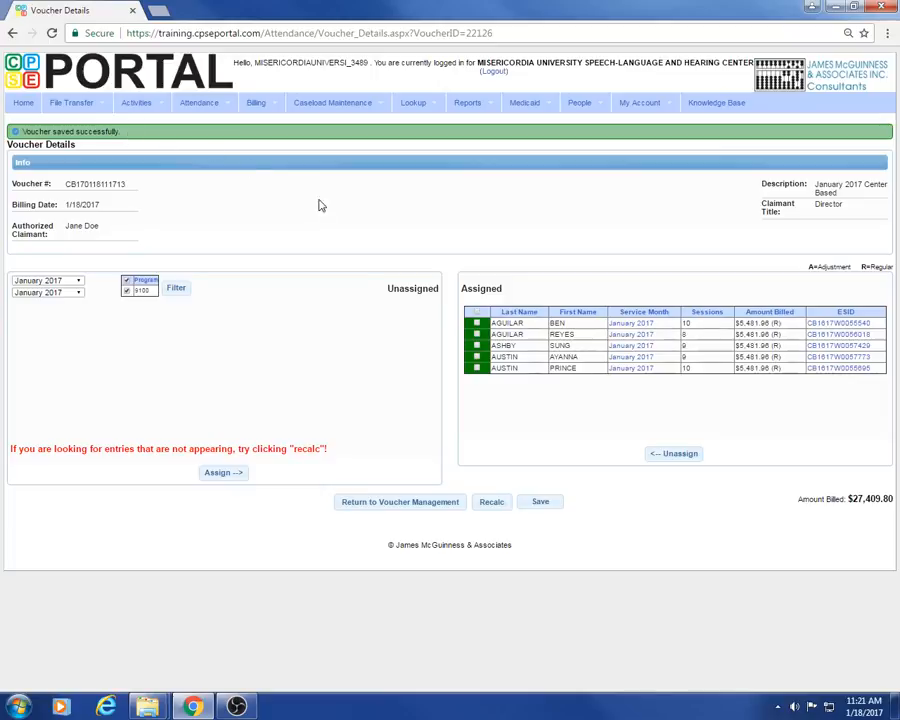
click(477, 324)
click(674, 458)
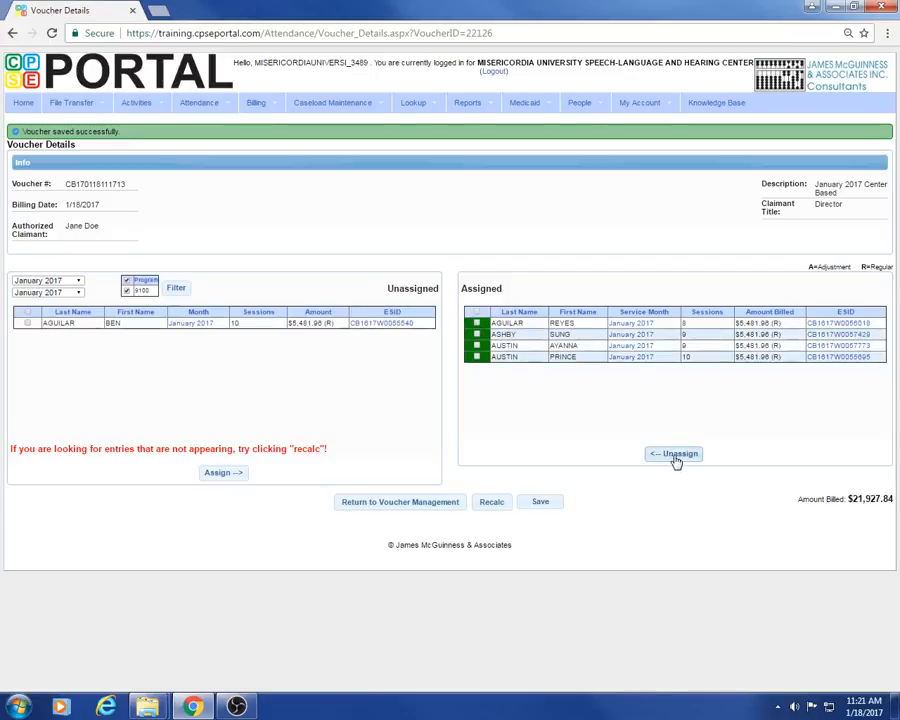
click(541, 505)
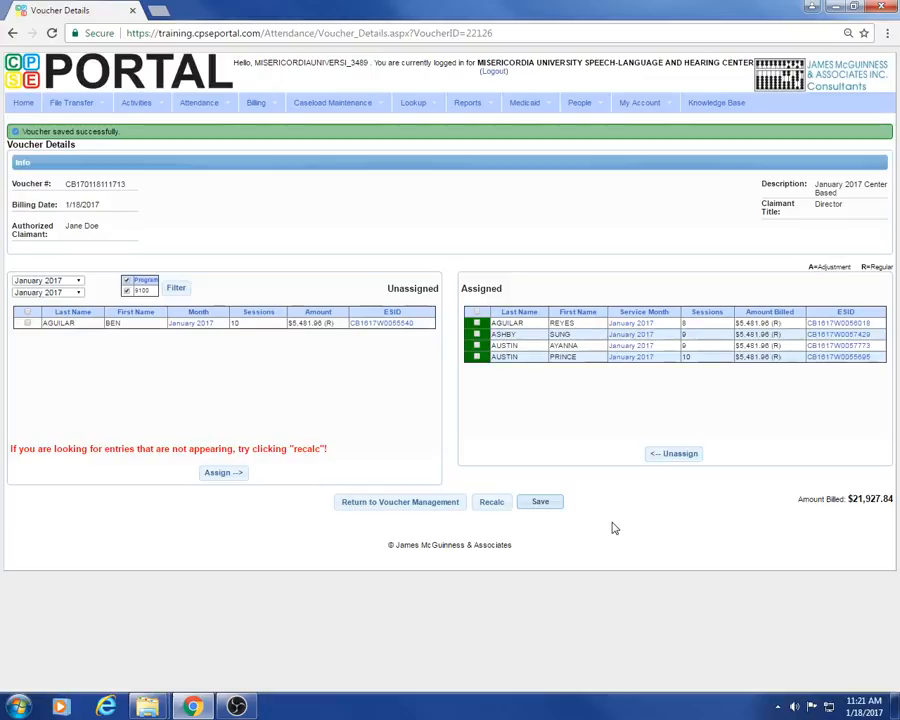
Step: Recalculate the voucher totals to $21,927.84 across four assigned entries
click(491, 507)
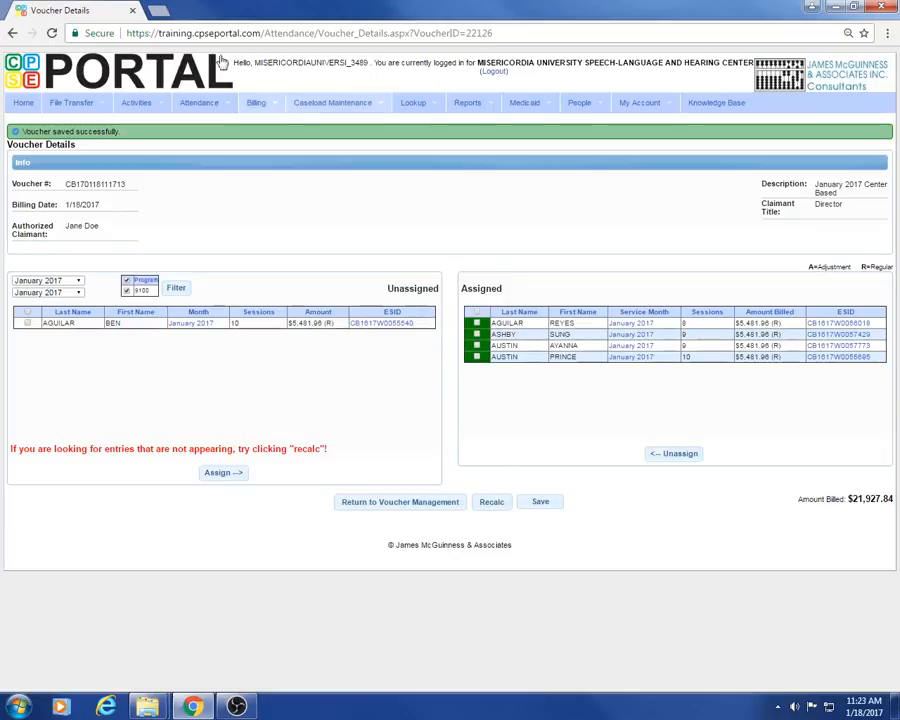
mouse_move(257, 110)
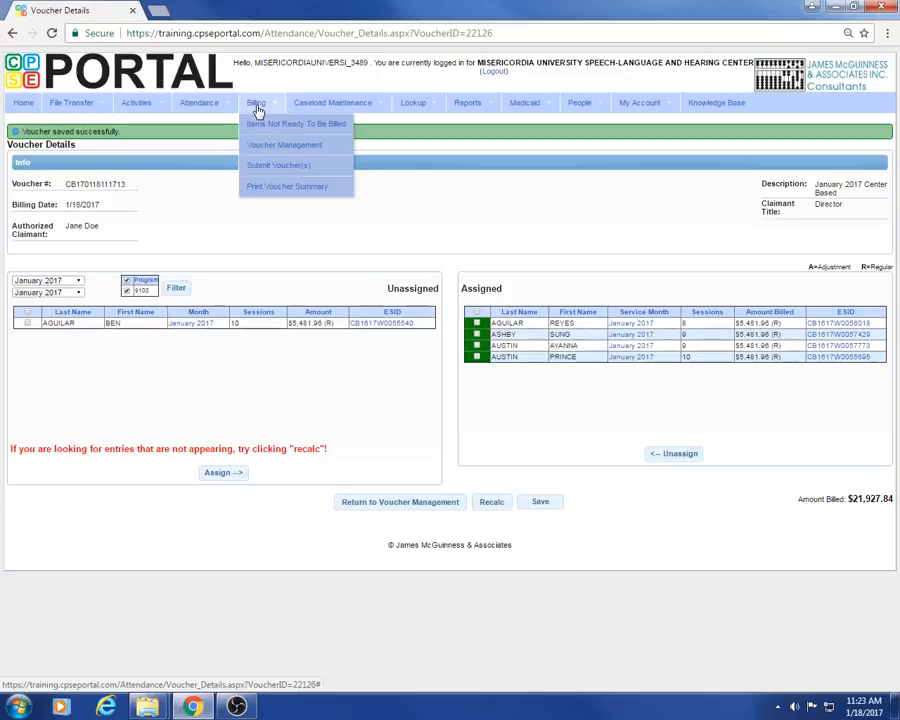
Step: Open the Print Voucher Summary Reports page
click(265, 192)
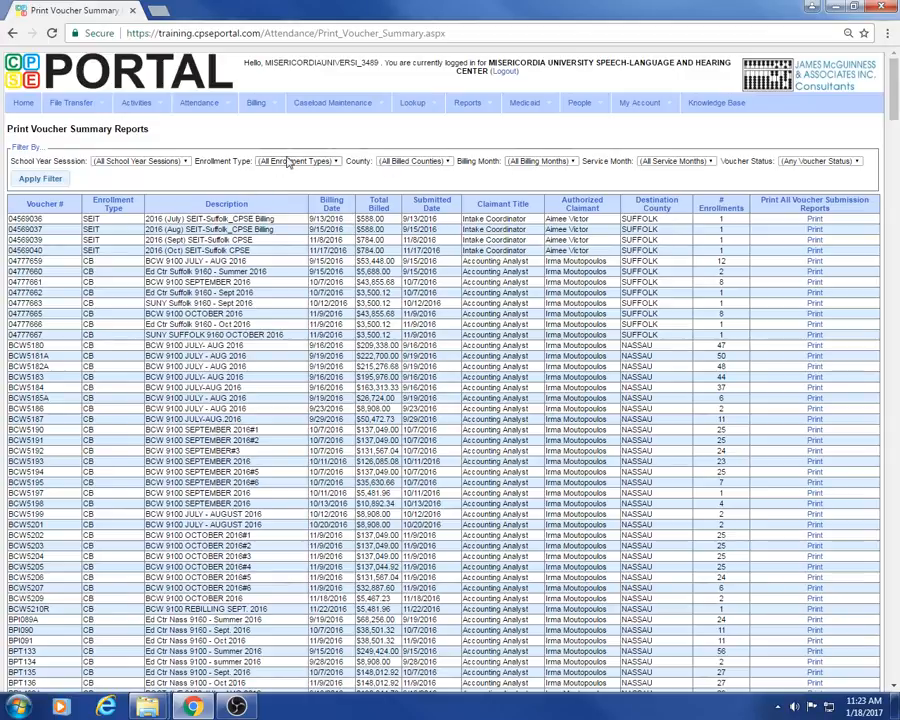
Step: Filter voucher summaries to the 2016 - 2017 Winter session, CB enrollments, NASSAU county
click(158, 161)
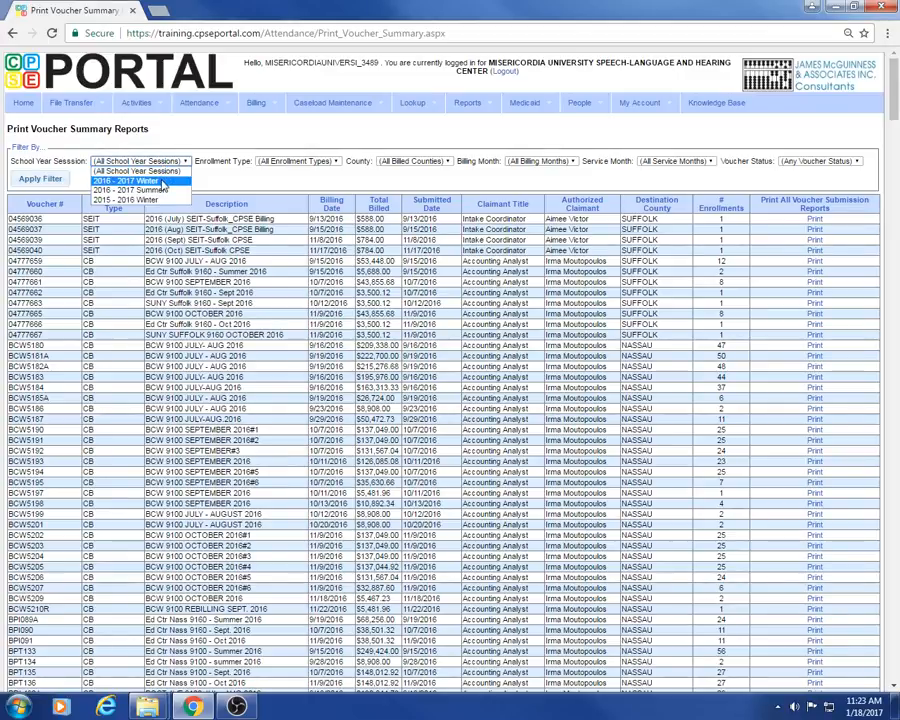
click(128, 180)
click(314, 163)
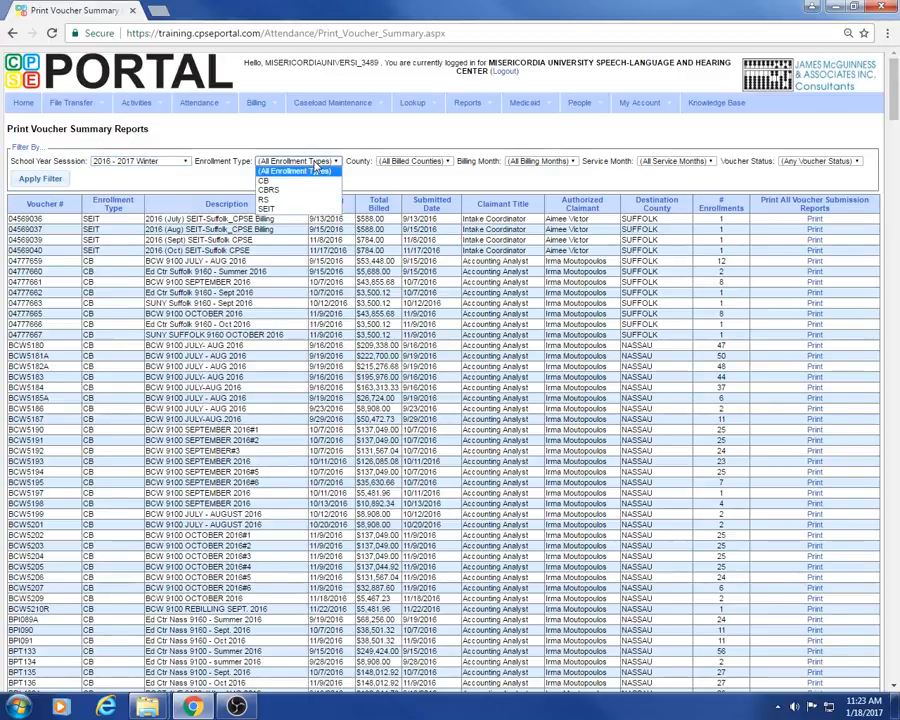
click(264, 180)
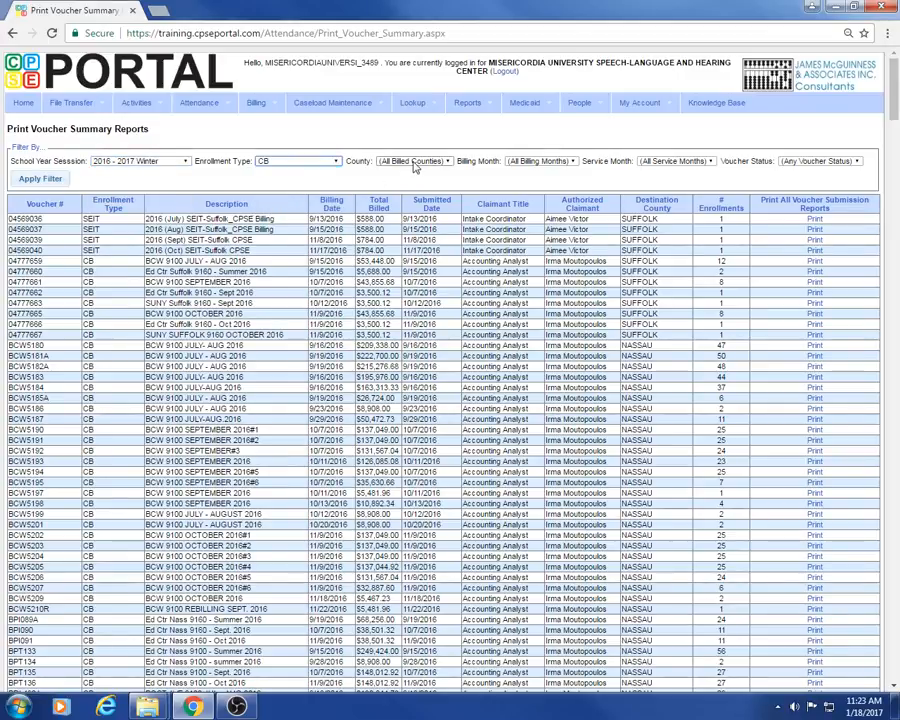
click(415, 162)
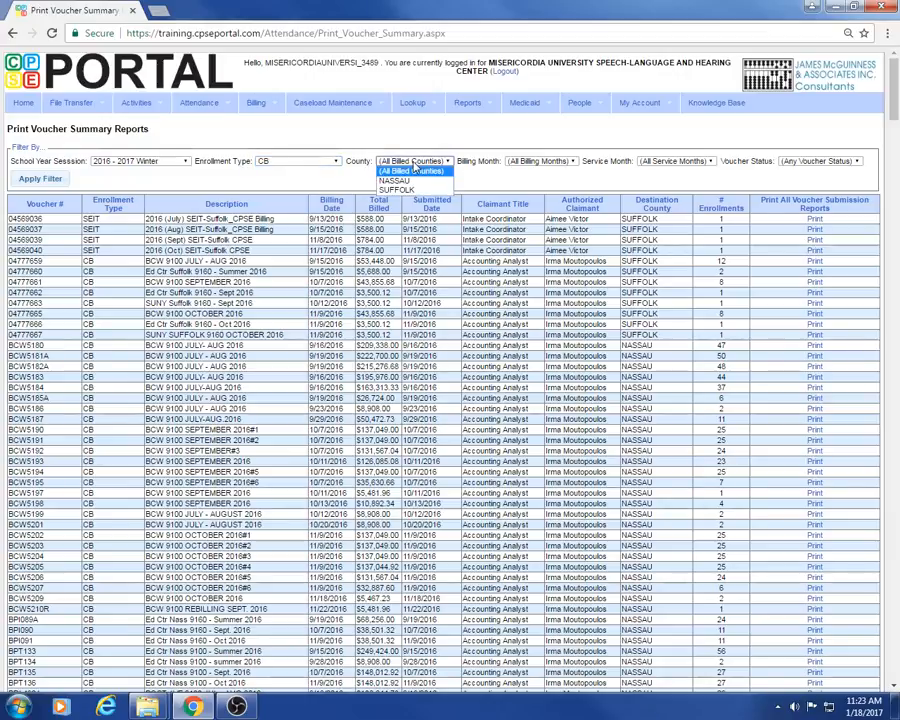
click(396, 180)
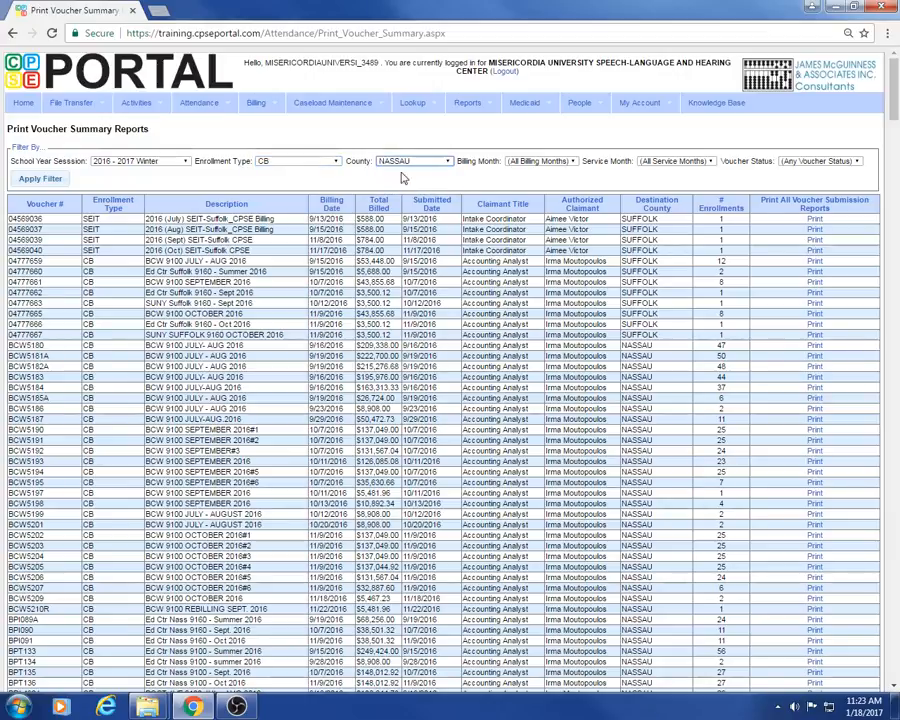
Step: Limit to January 2017 billing and service months, Not Submitted, then print the voucher's reports
click(535, 162)
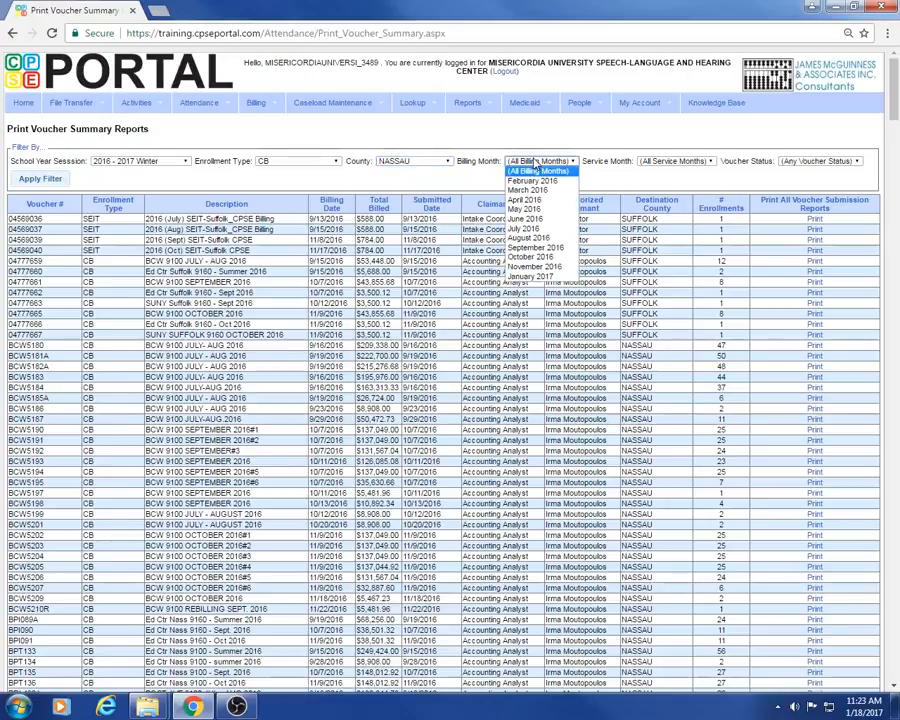
click(535, 276)
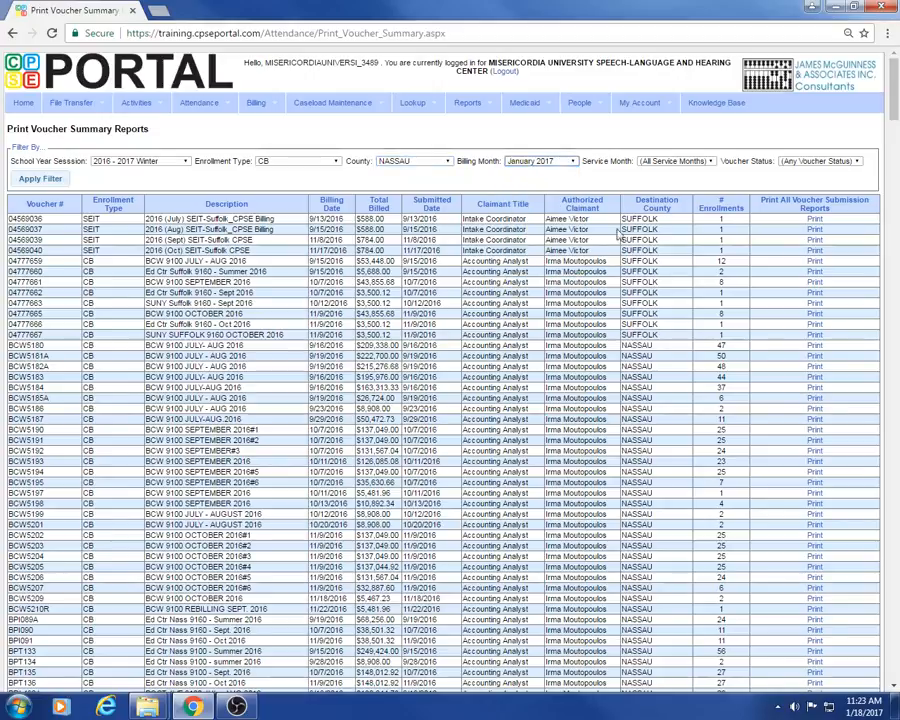
click(685, 162)
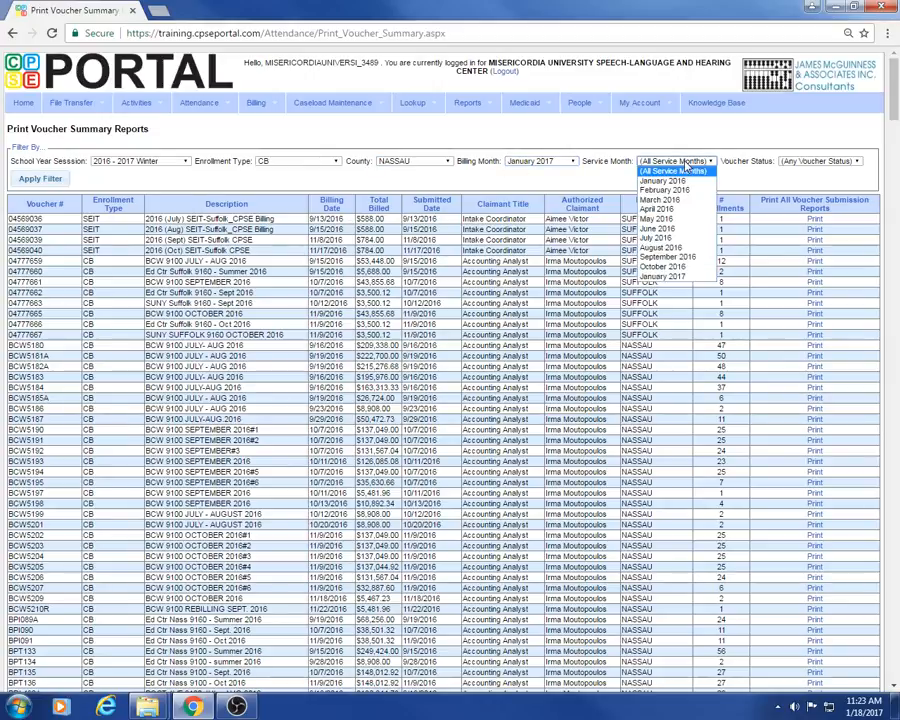
click(683, 275)
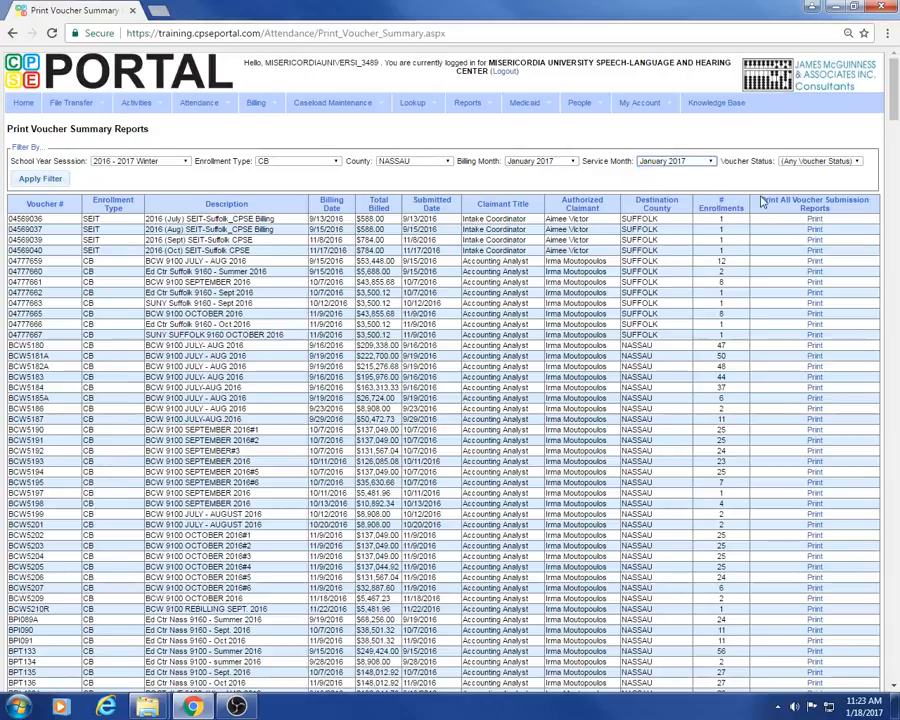
click(815, 161)
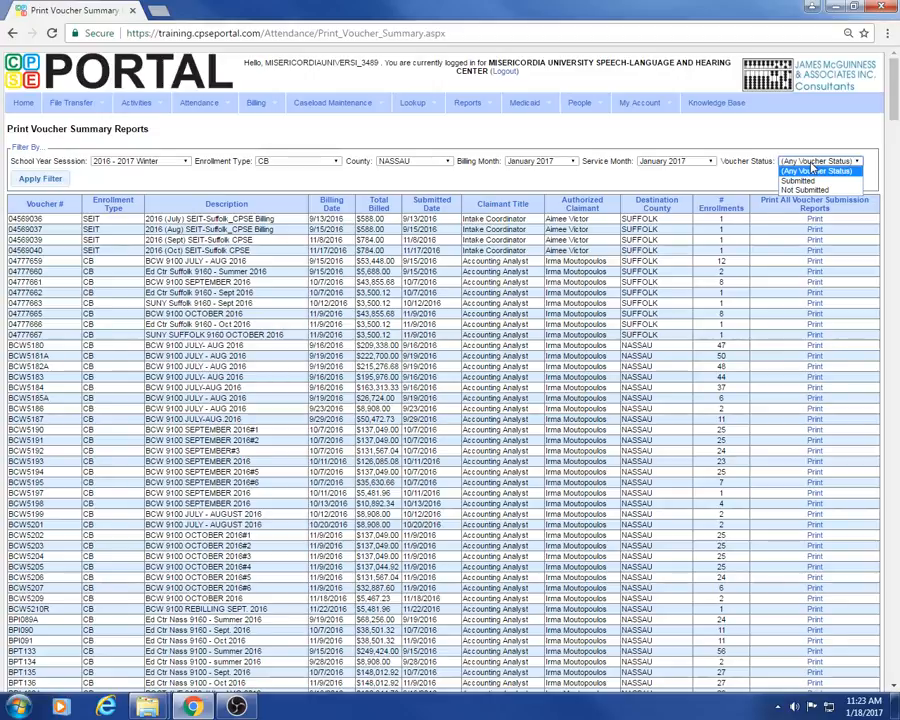
click(812, 189)
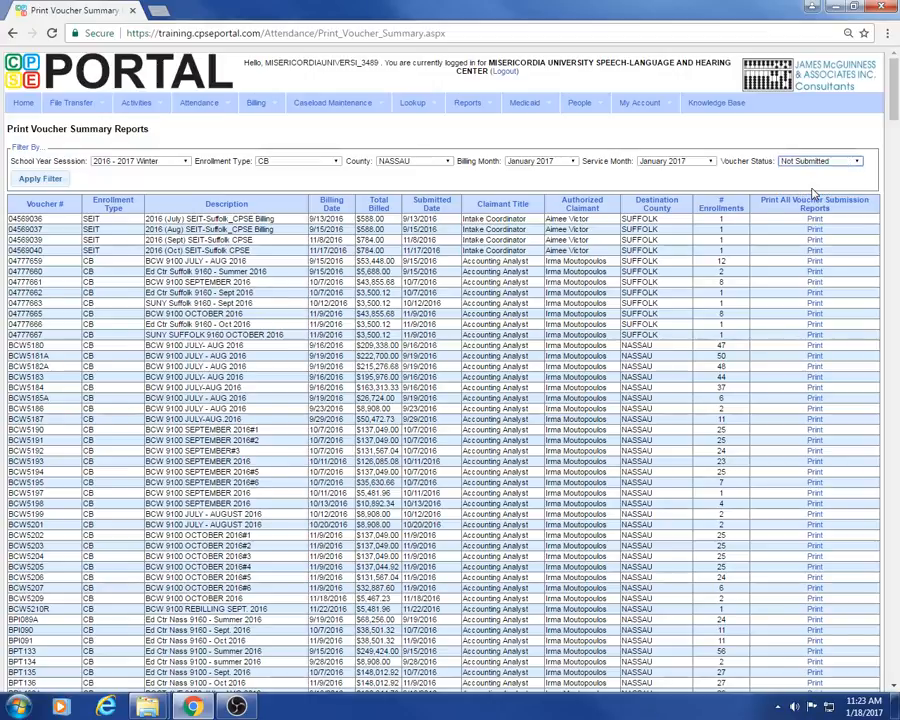
click(42, 180)
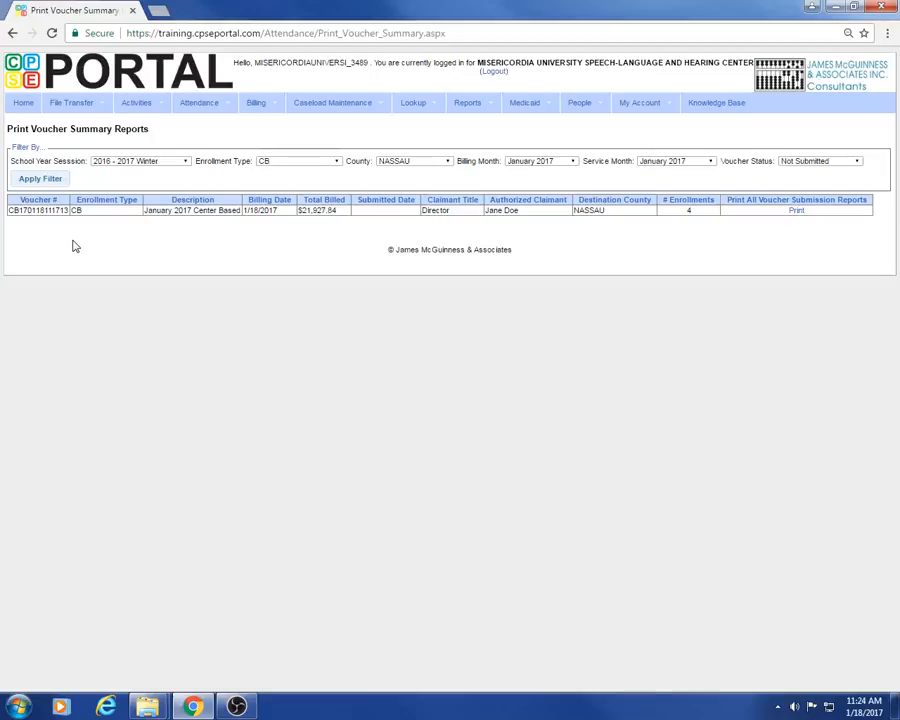
click(797, 214)
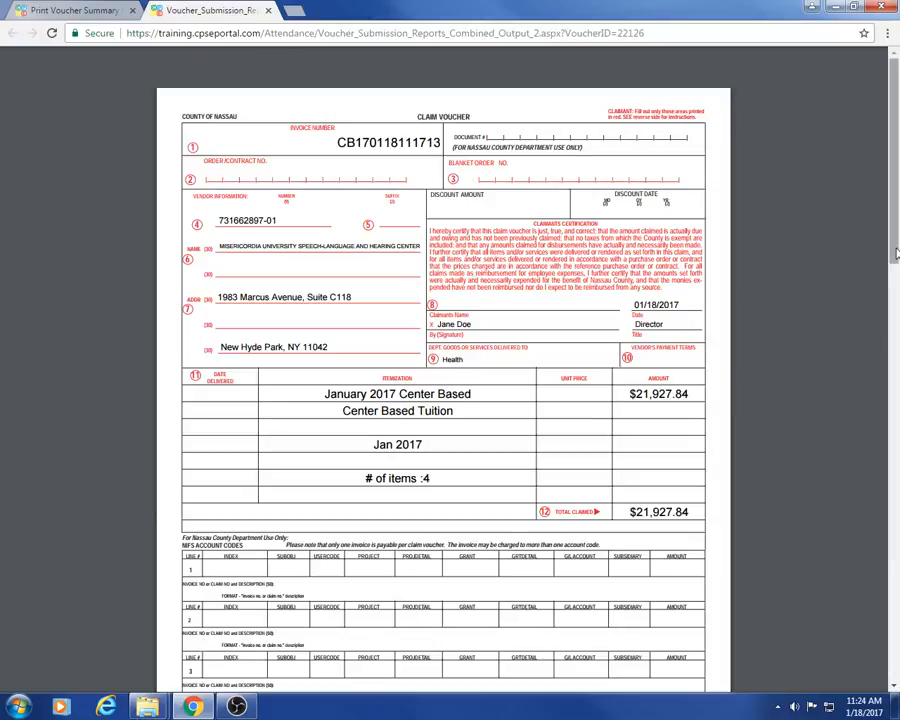
Step: Read through the January 2017 Nassau CB claim voucher and summary PDF, then close the Voucher_Submission tab
scroll(222, 674, down, 5)
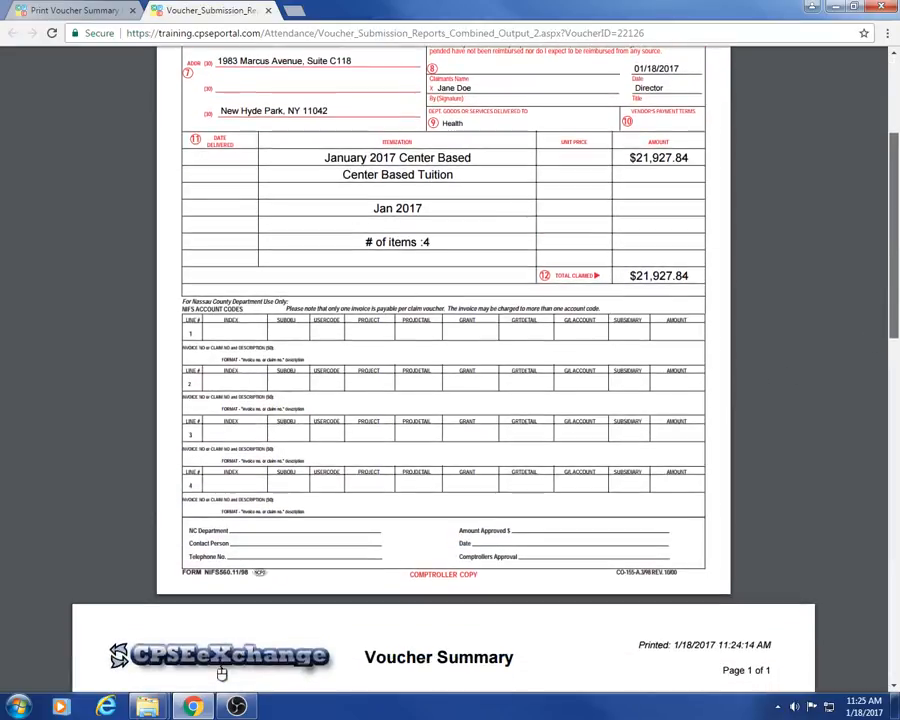
scroll(222, 674, down, 2)
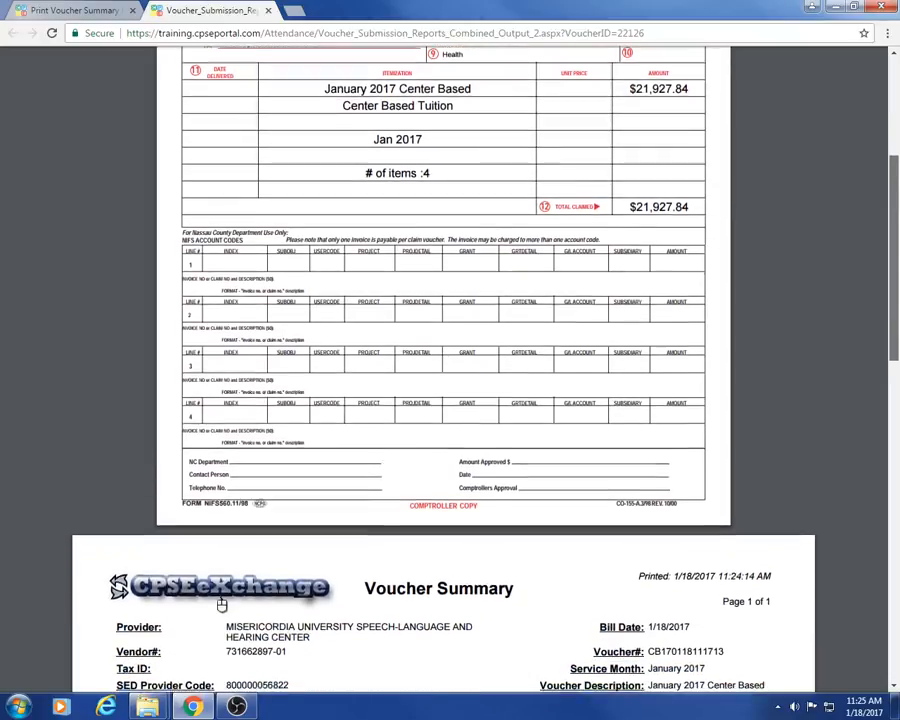
scroll(222, 604, down, 5)
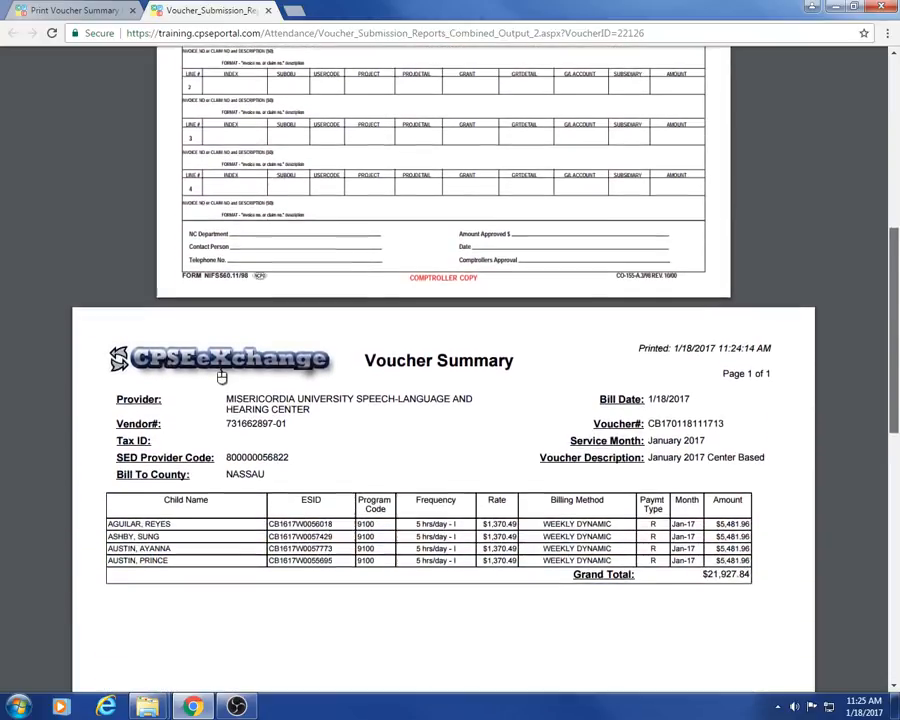
scroll(222, 376, down, 3)
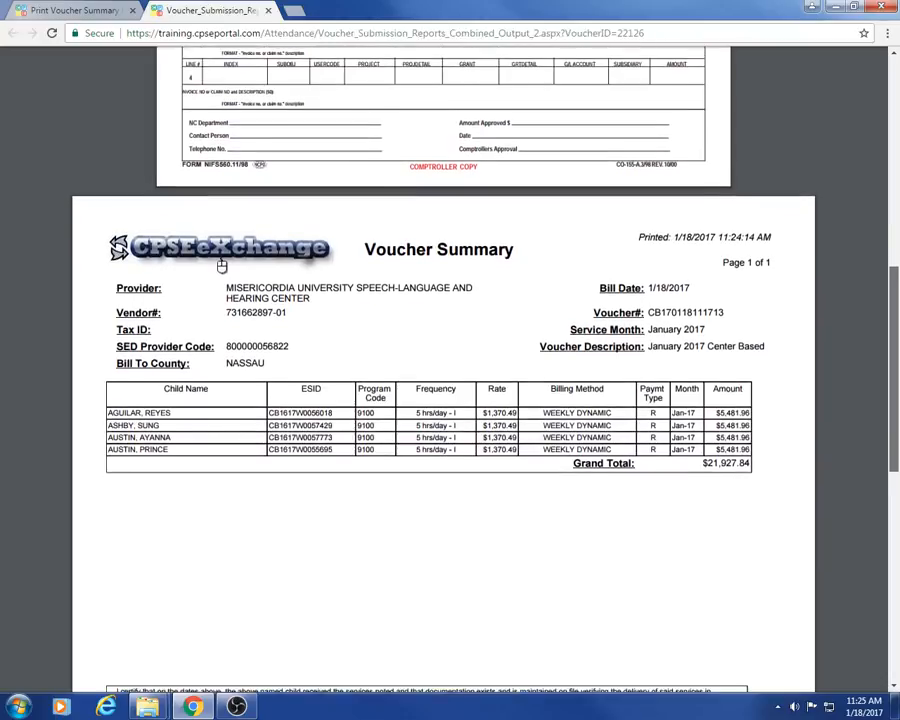
scroll(222, 265, down, 3)
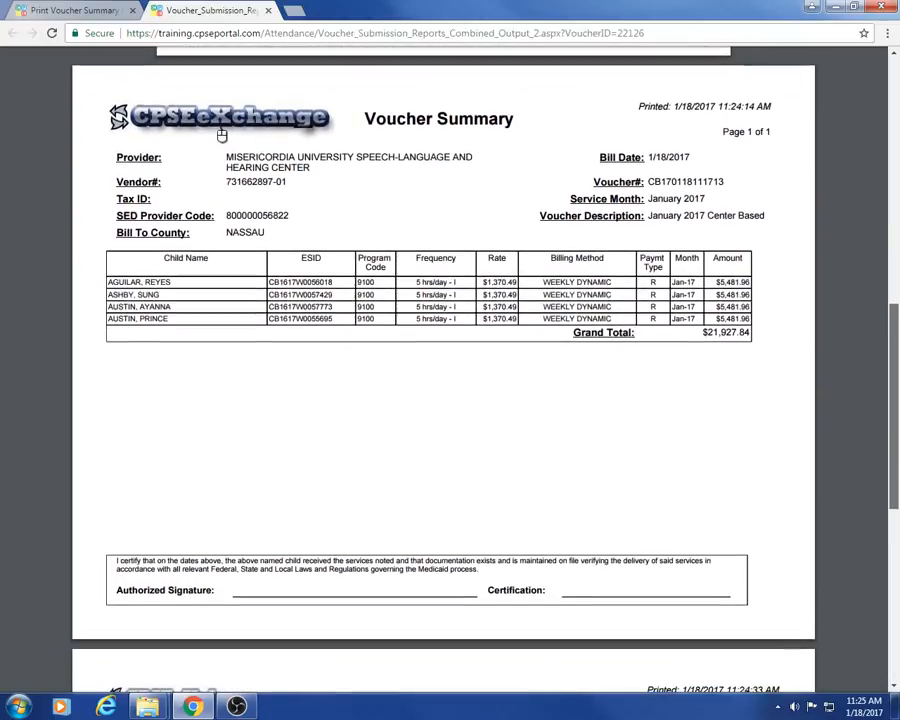
scroll(222, 135, down, 1)
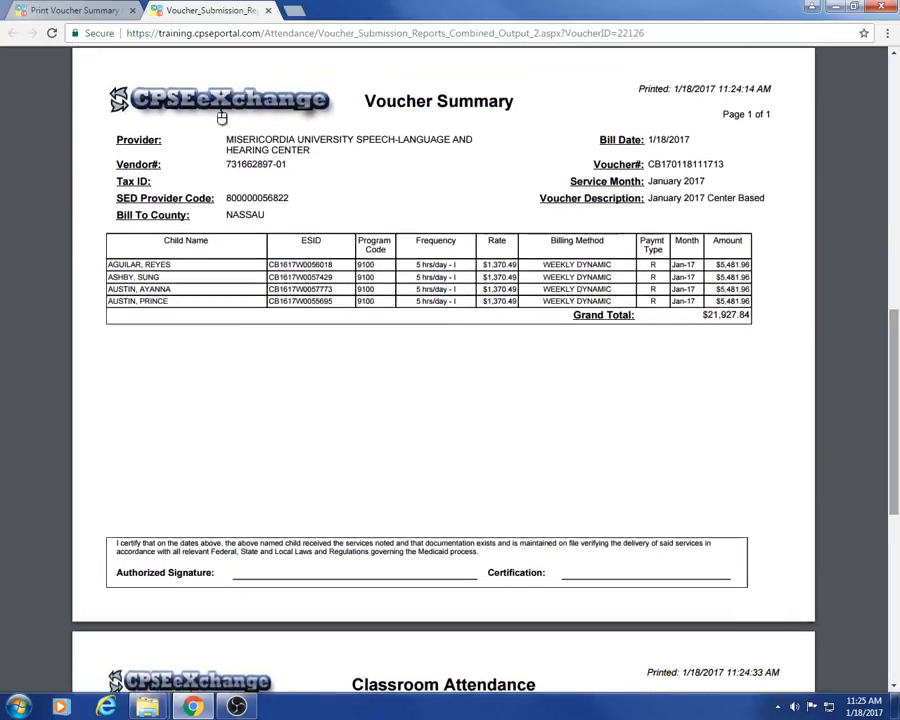
mouse_move(868, 67)
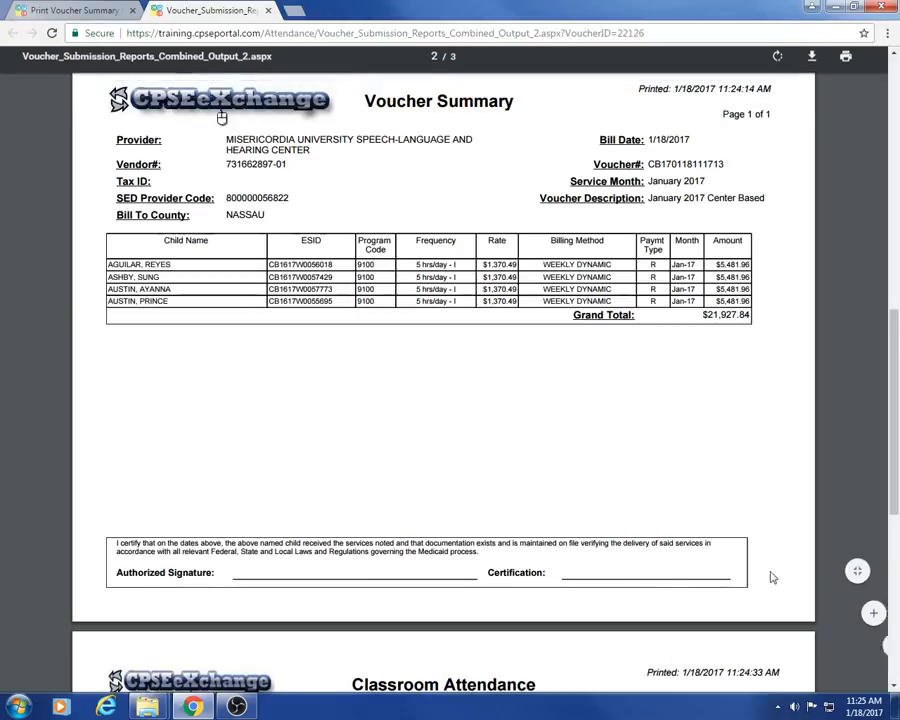
drag(895, 515, 896, 490)
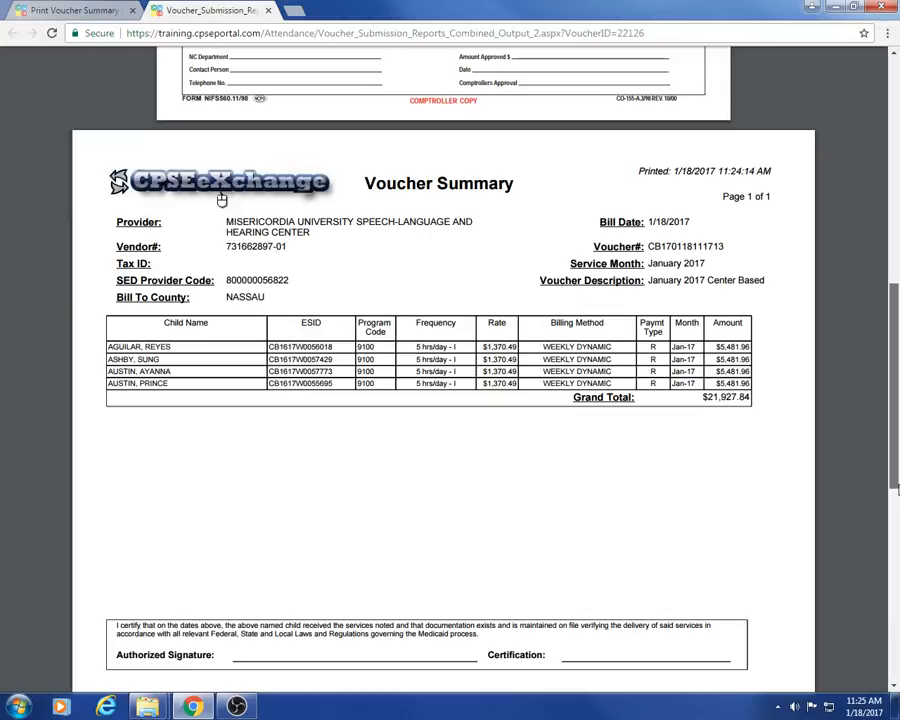
drag(898, 489, 898, 474)
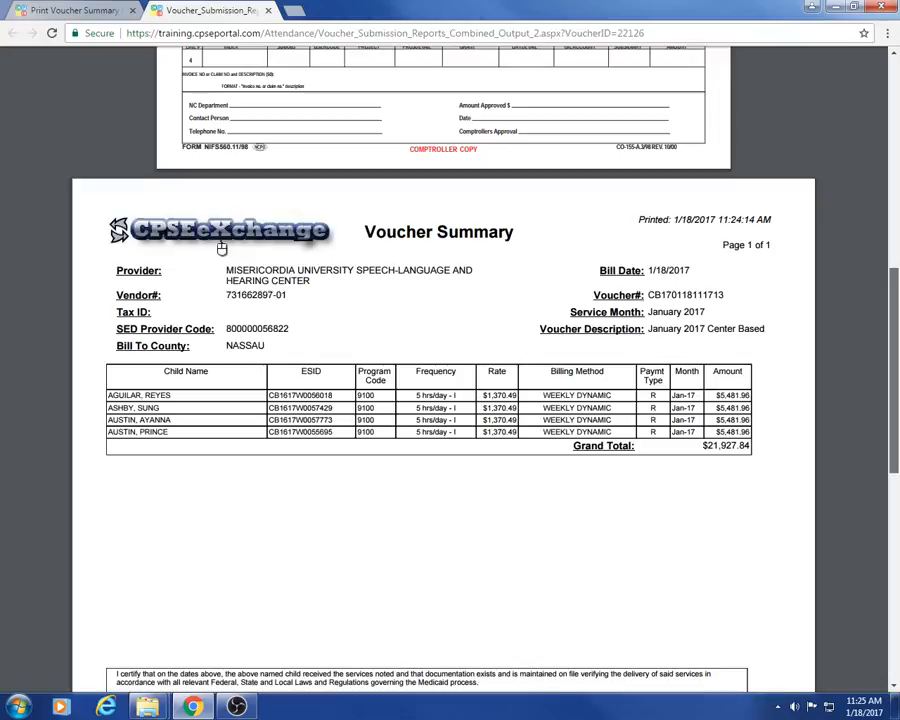
scroll(221, 248, up, 10)
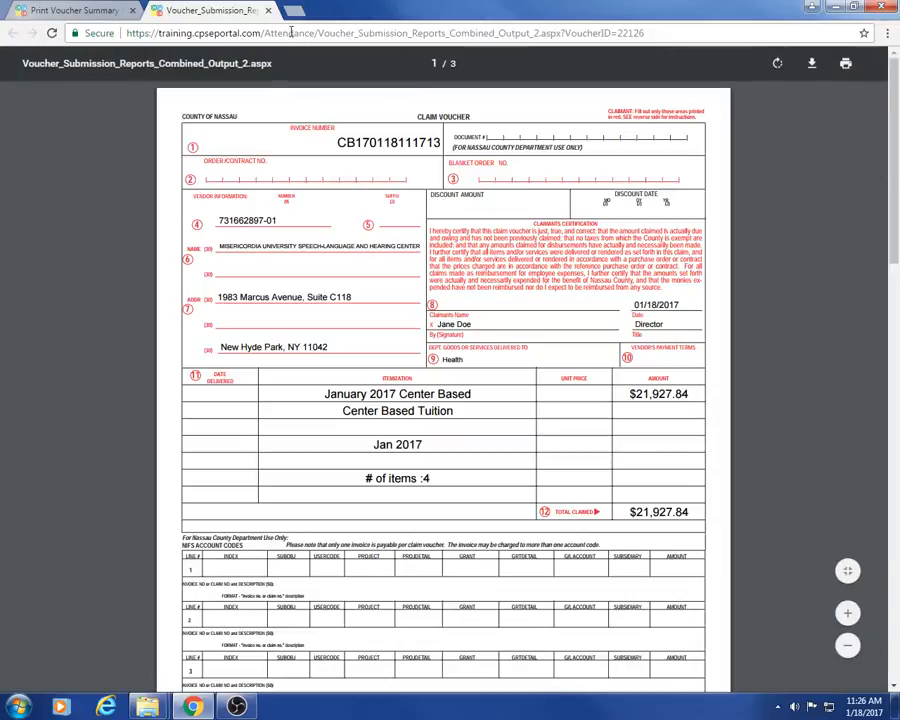
click(268, 11)
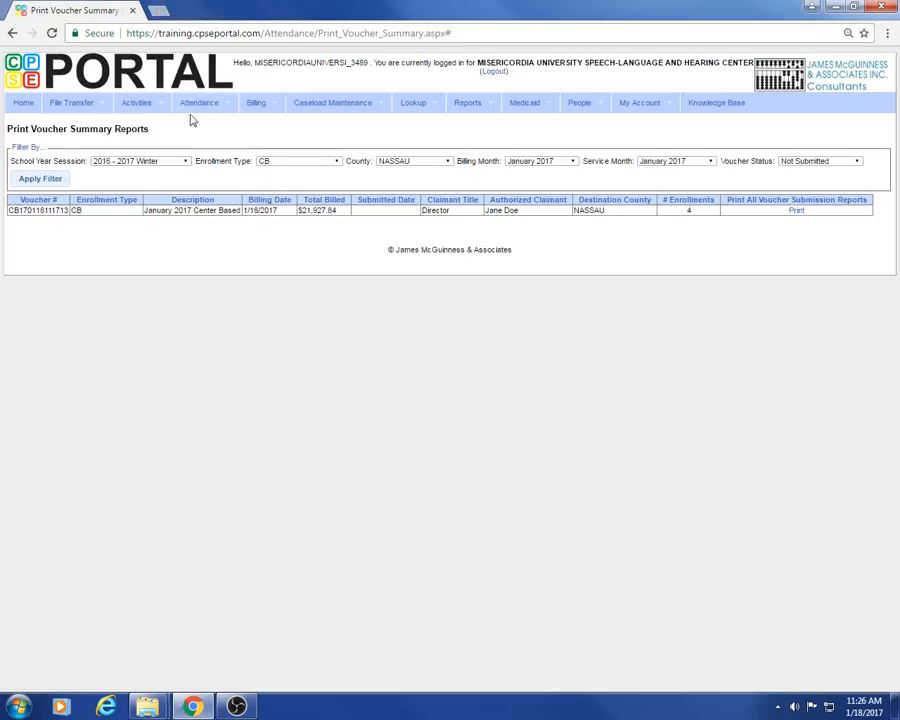
Step: Go to Billing > Submit Voucher(s) to reach the Create Billing File page
mouse_move(250, 108)
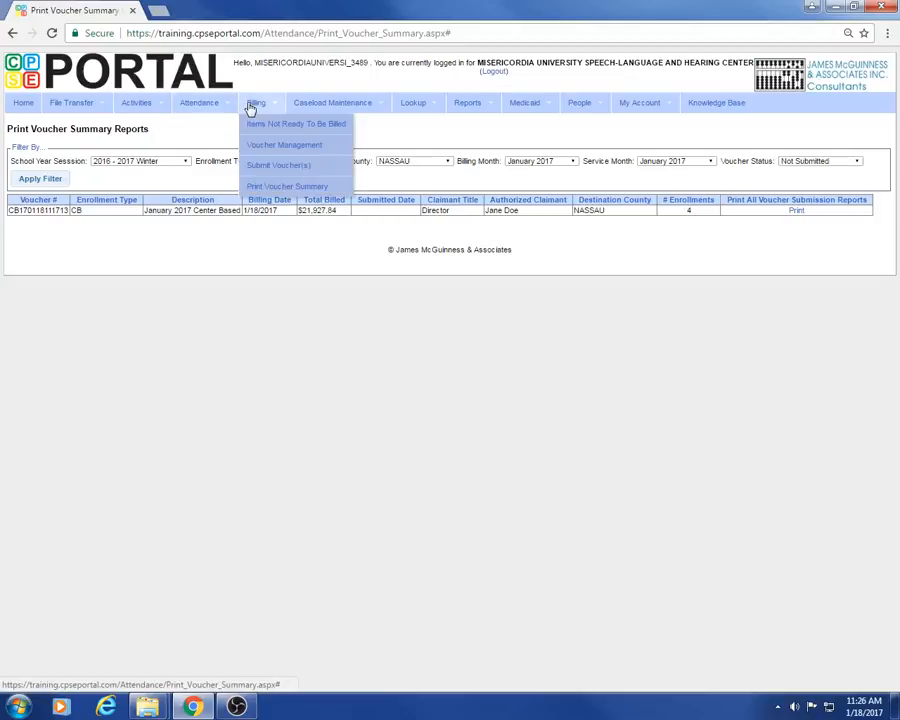
click(267, 172)
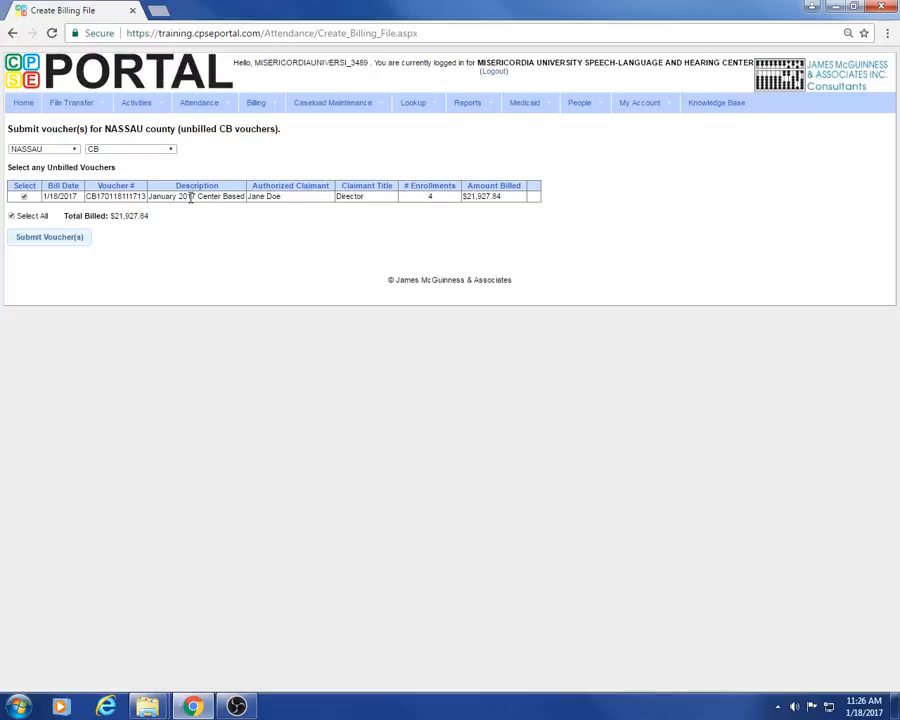
Step: Keep county NASSAU and service type CB, then submit the ticked $21,927.84 January 2017 voucher
click(74, 150)
click(74, 155)
click(171, 154)
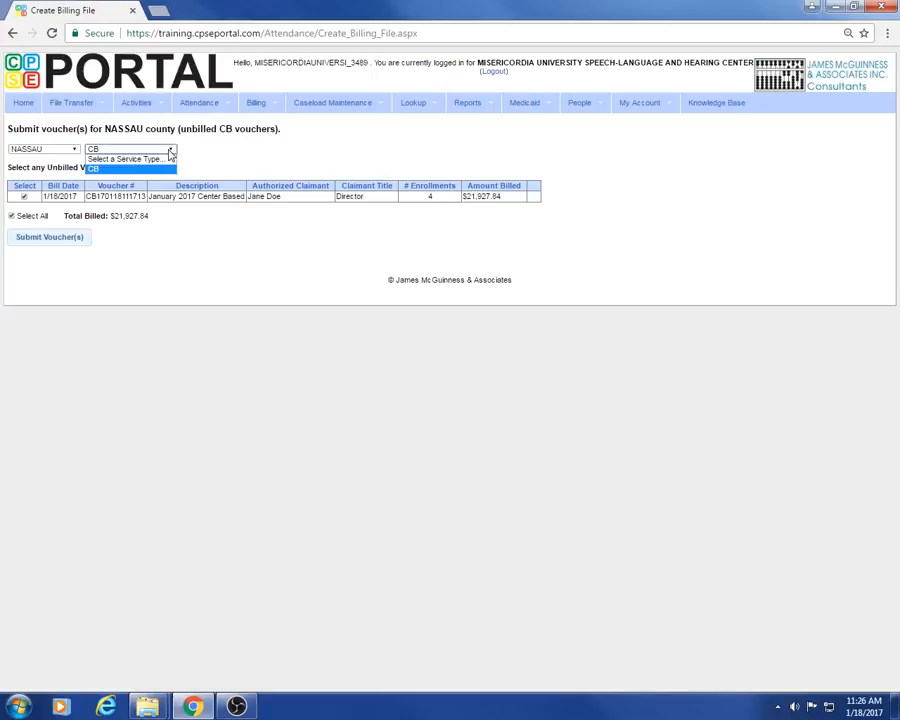
click(170, 154)
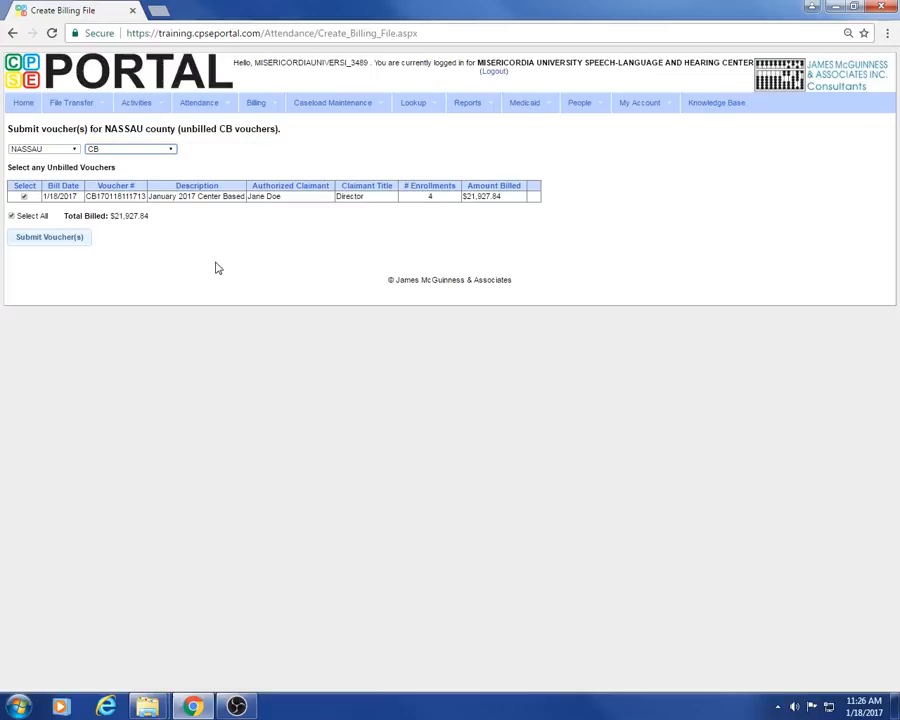
click(33, 243)
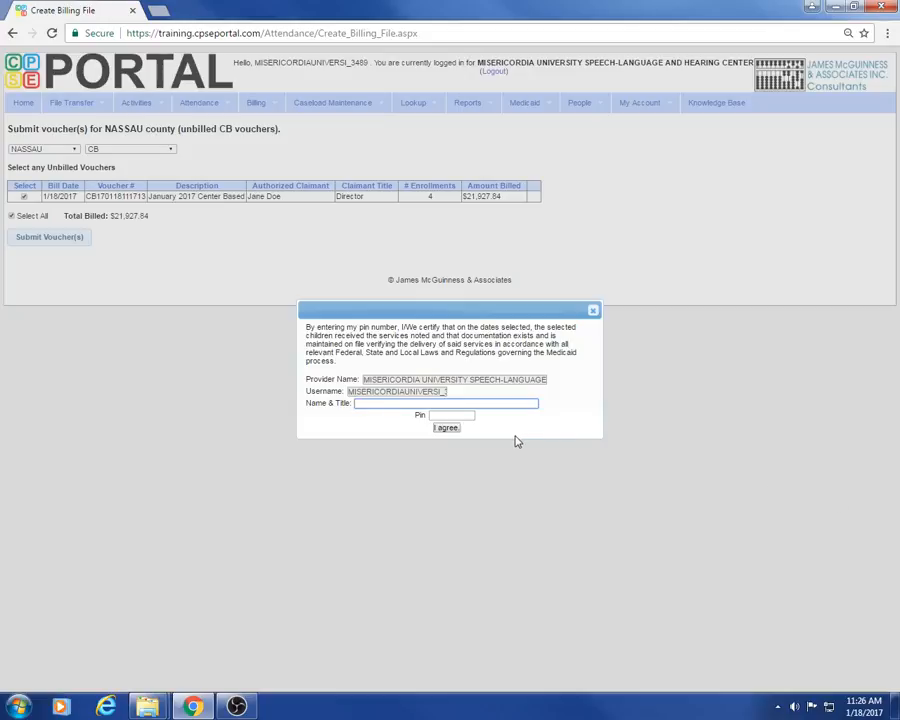
Step: Fill in the claimant's name and title and the PIN, then agree to sign the voucher
text(Jane Doe, Director)
click(466, 414)
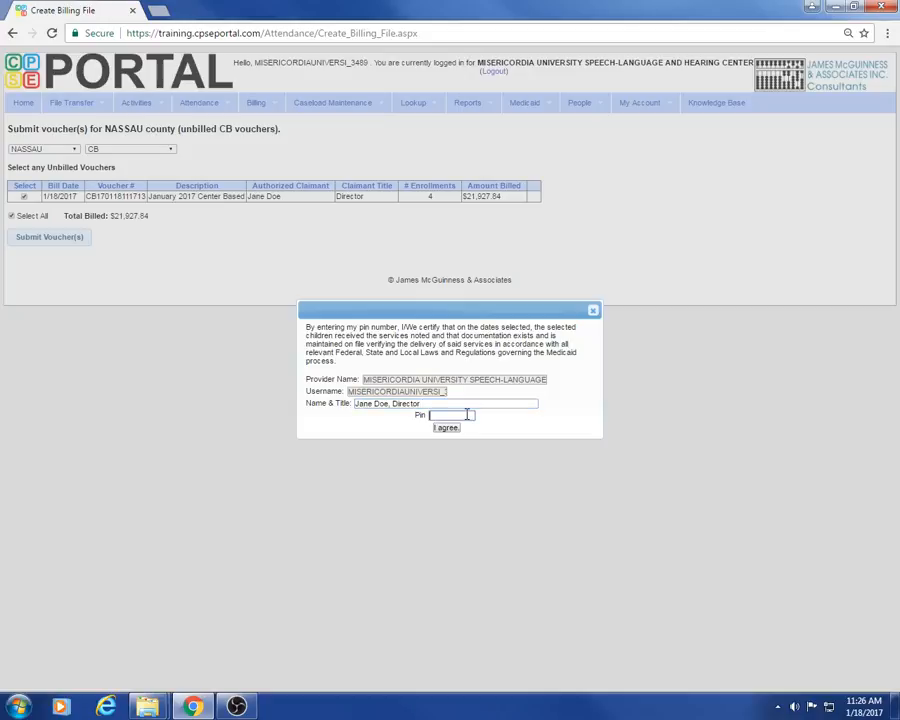
text(1234)
click(449, 431)
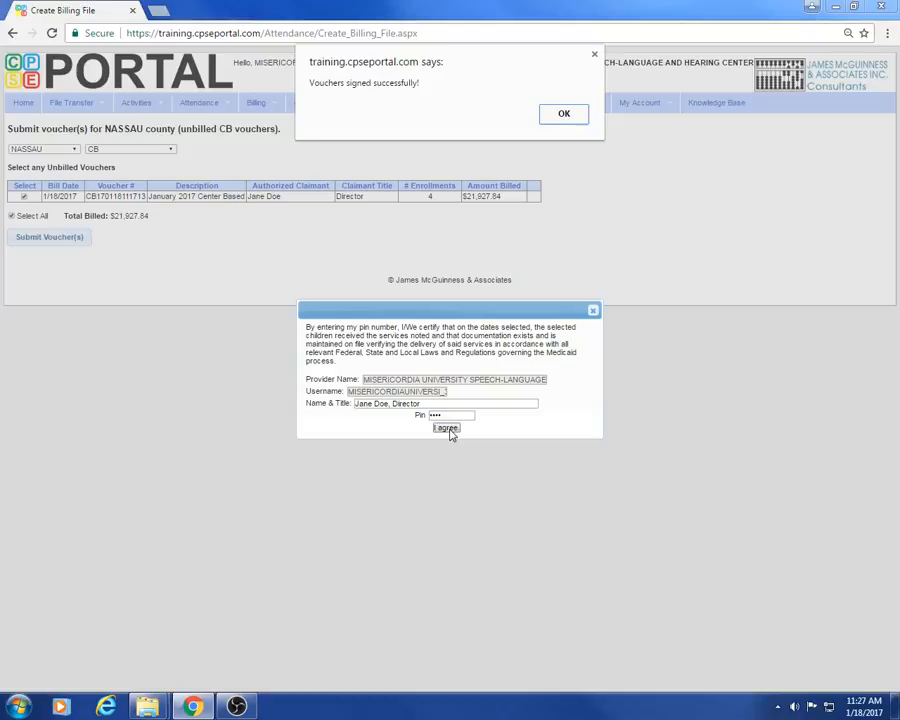